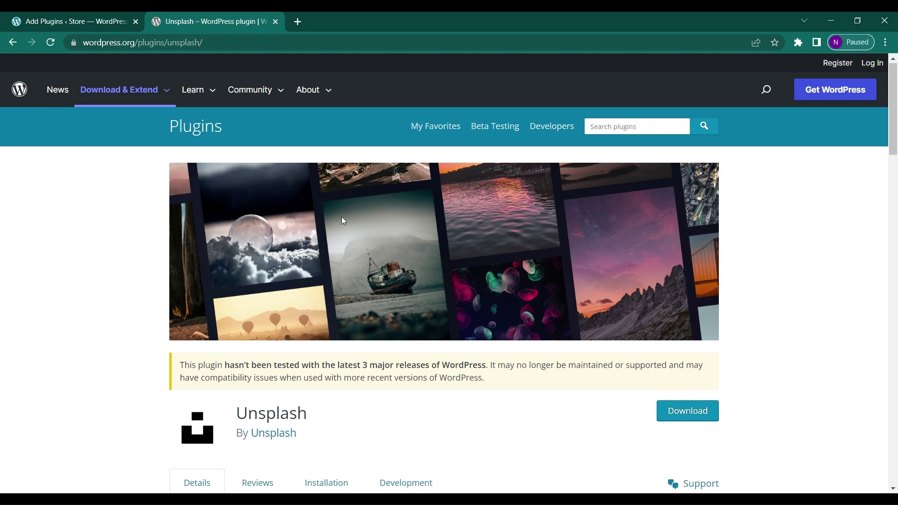
- Search the Add Plugins page for 'unsplash'
scroll(343, 220, "down", 1)
scroll(343, 221, "up", 1)
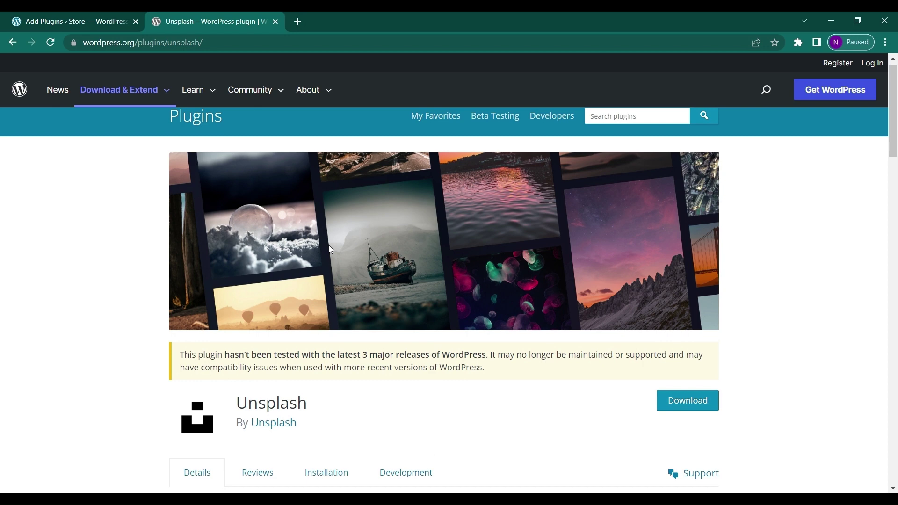
scroll(314, 299, "down", 1)
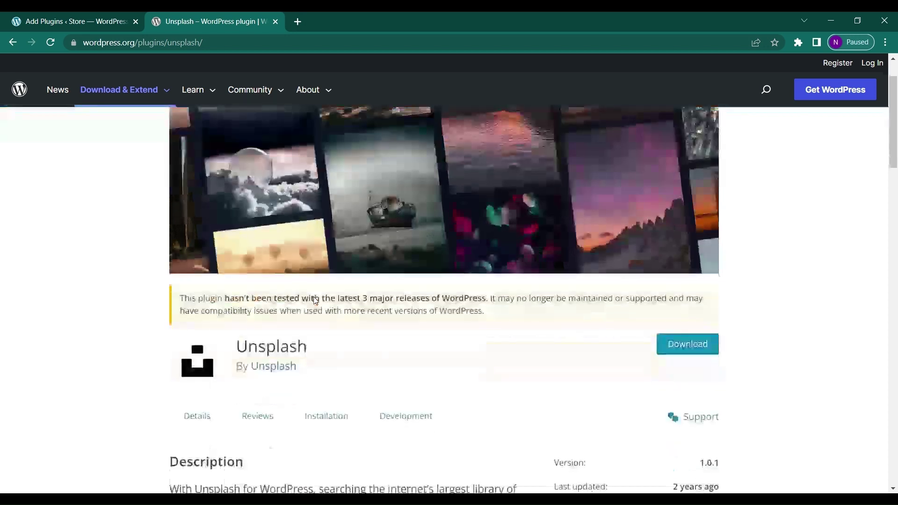
left_click(128, 13)
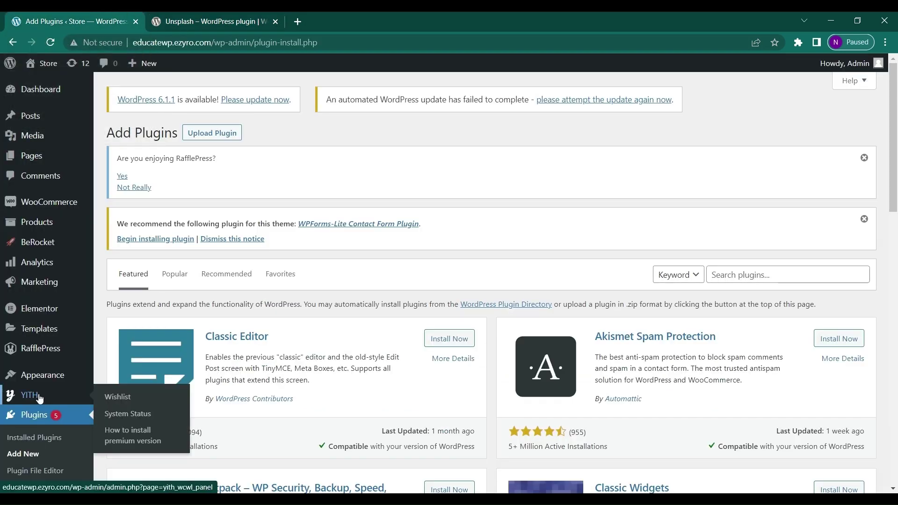
left_click(757, 273)
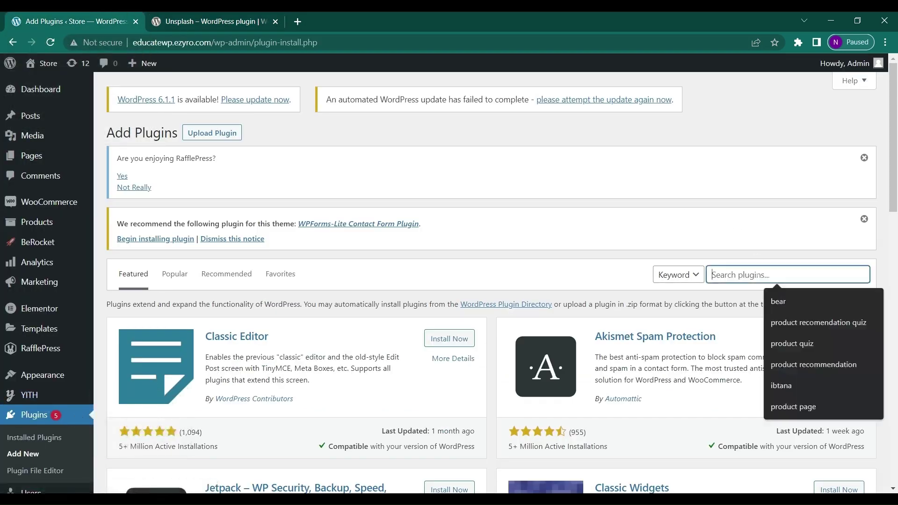
type("uns")
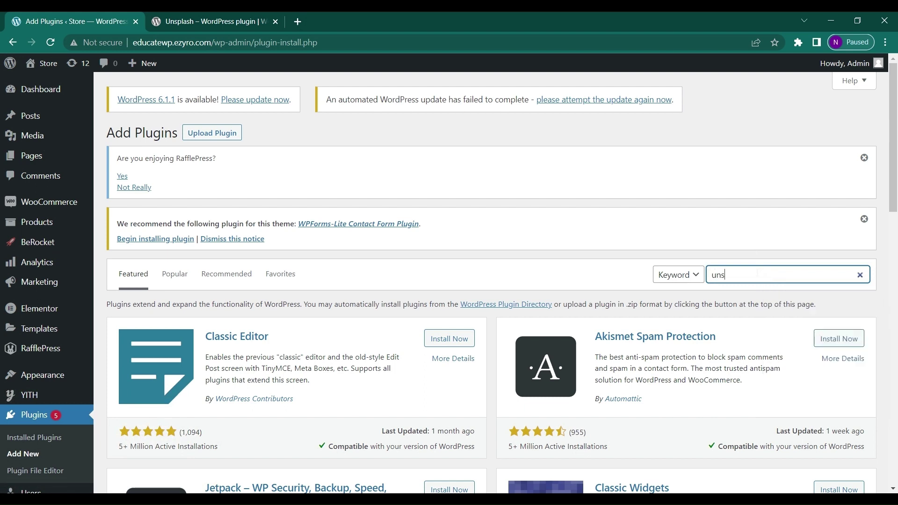
type("plash")
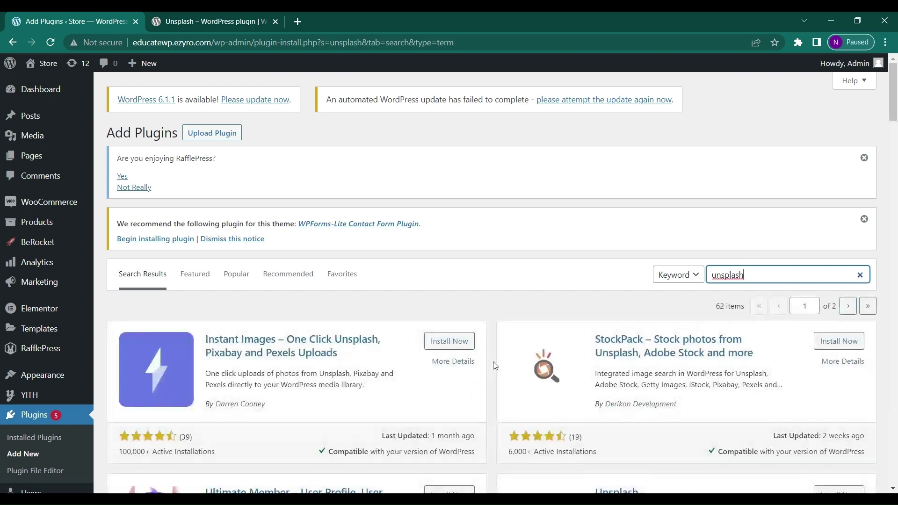
- Install and activate the Unsplash plugin
scroll(497, 365, "down", 5)
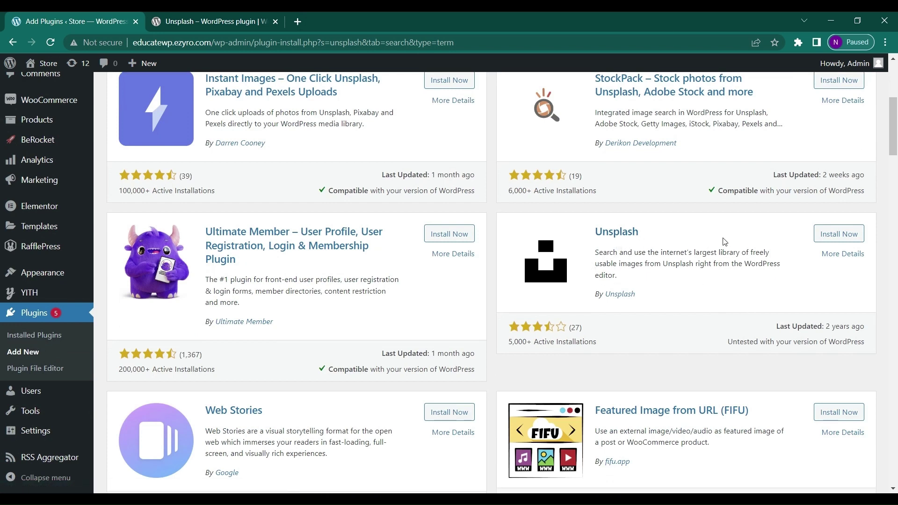
left_click(833, 239)
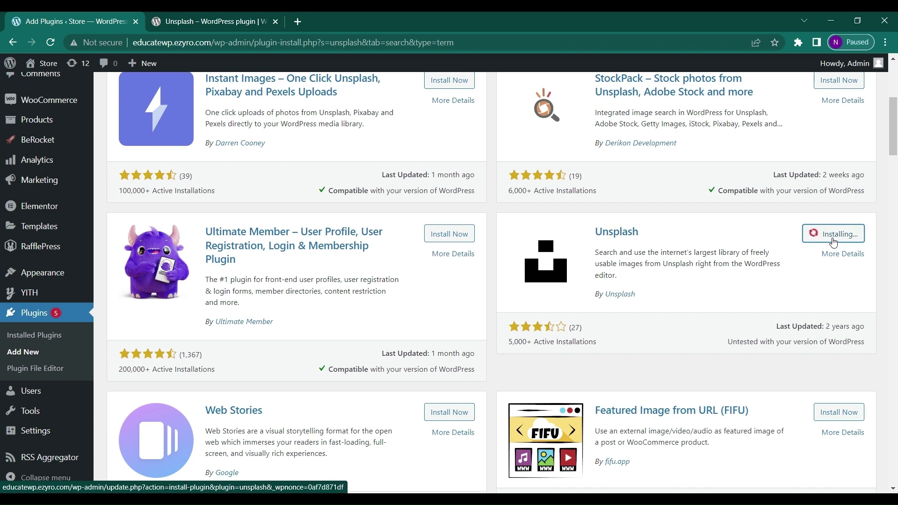
scroll(834, 242, "up", 1)
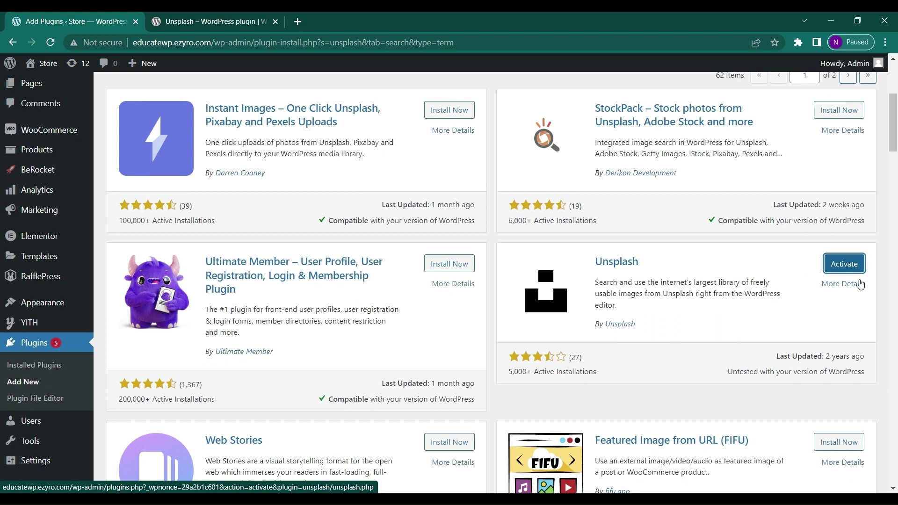
left_click(849, 272)
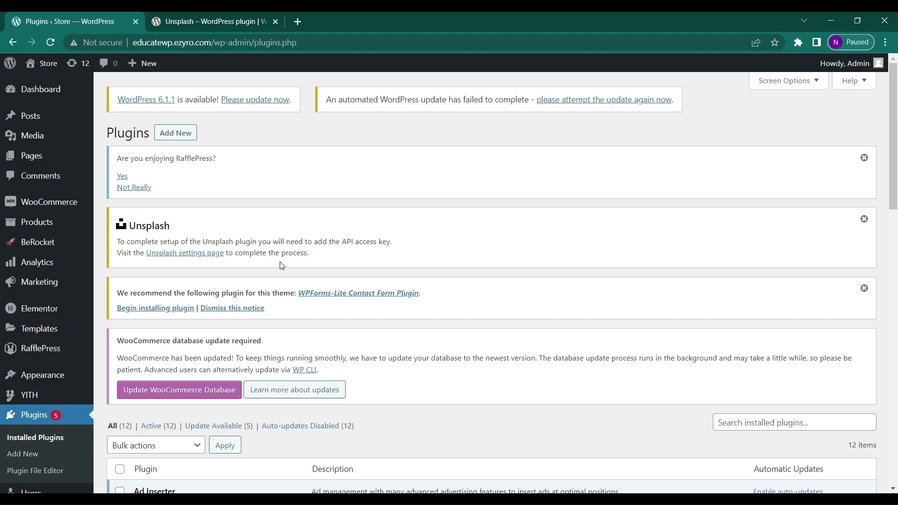
- Open the Unsplash plugin's settings page under Settings
scroll(281, 265, "down", 6)
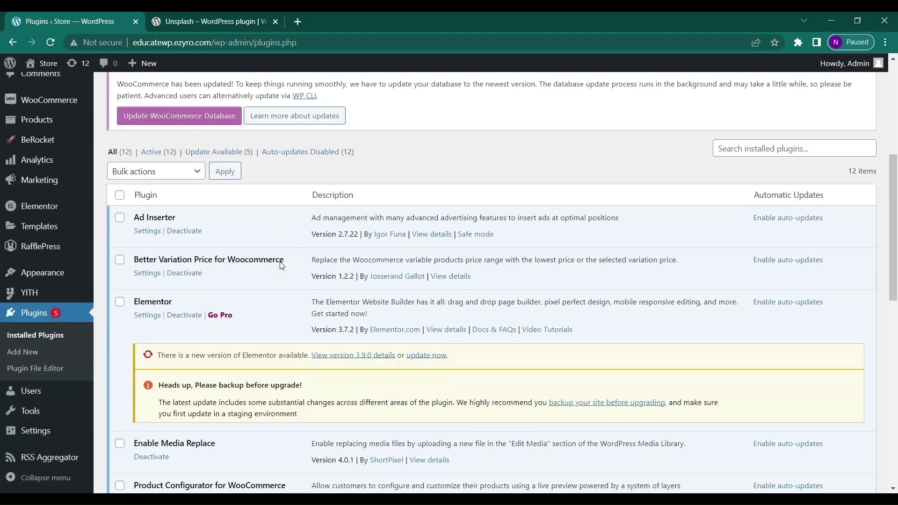
scroll(211, 339, "down", 3)
scroll(157, 415, "down", 3)
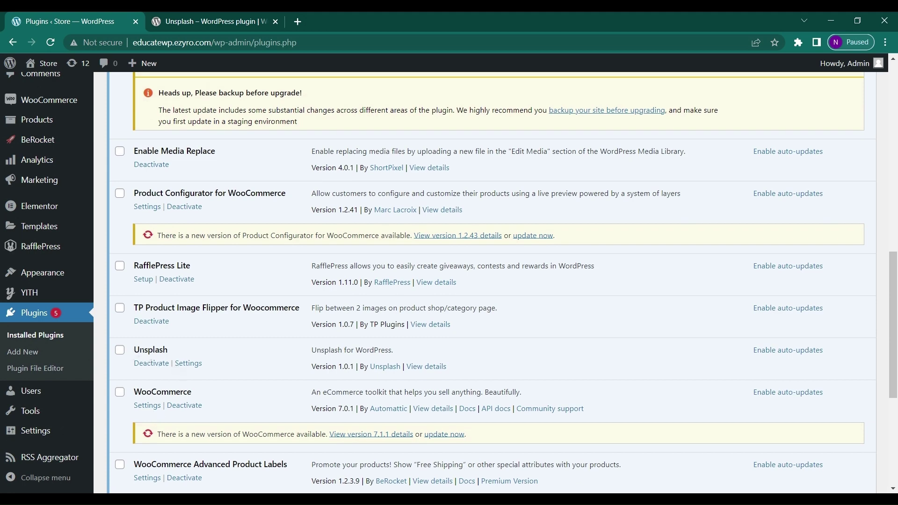
scroll(28, 433, "down", 3)
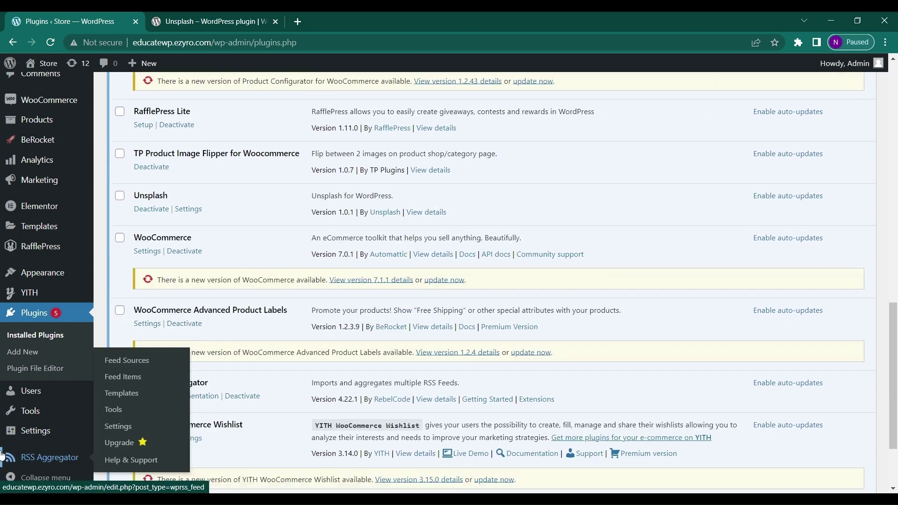
mouse_move(30, 433)
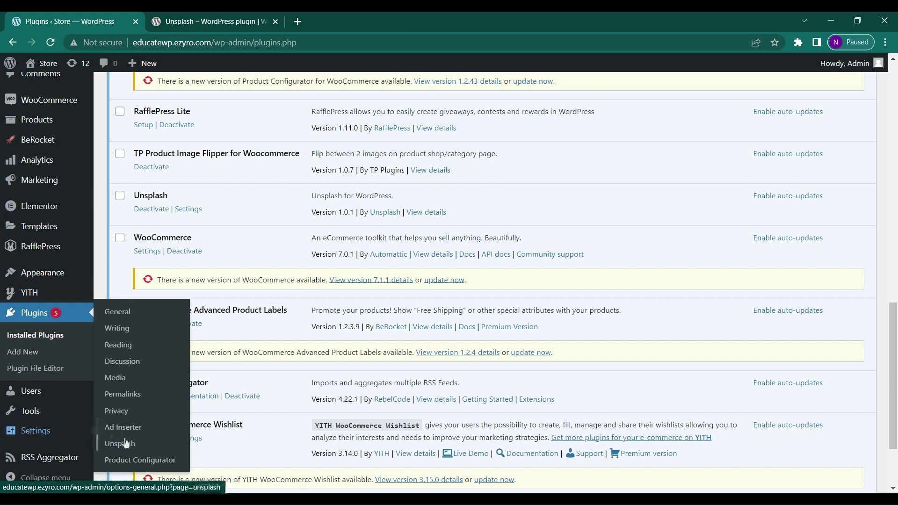
left_click(112, 450)
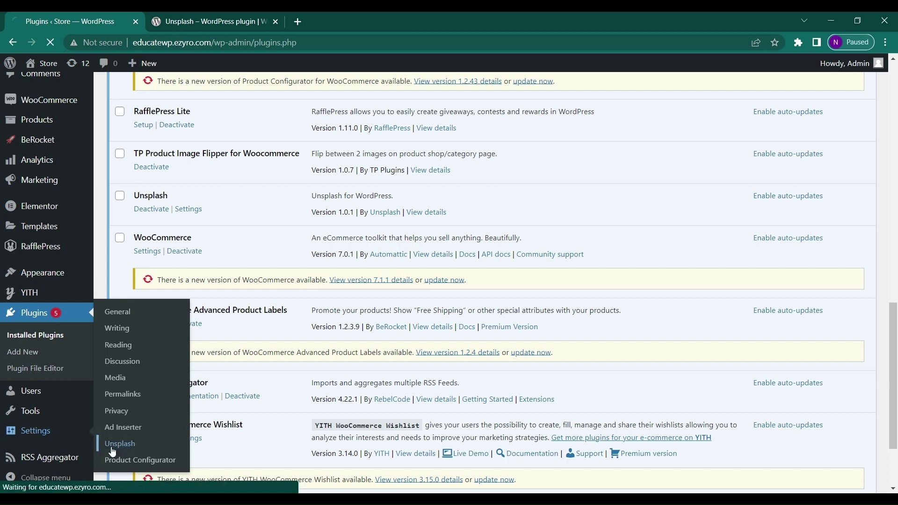
- Open the Join Unsplash sign-up form from the Unsplash login page
scroll(211, 396, "down", 5)
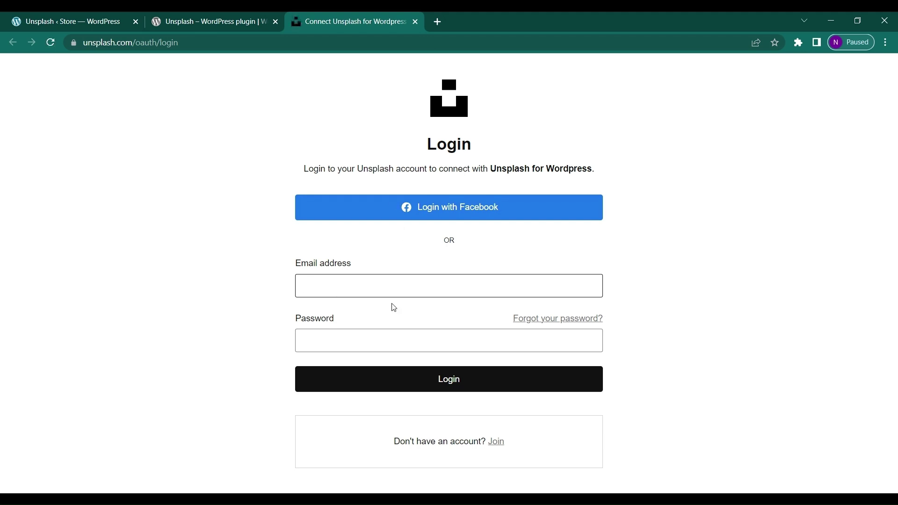
left_click(396, 286)
left_click(492, 444)
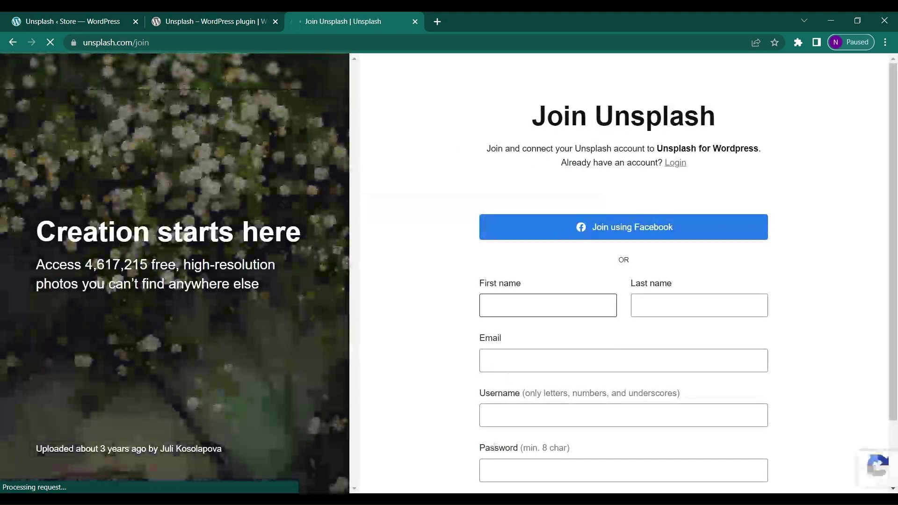
scroll(515, 323, "down", 2)
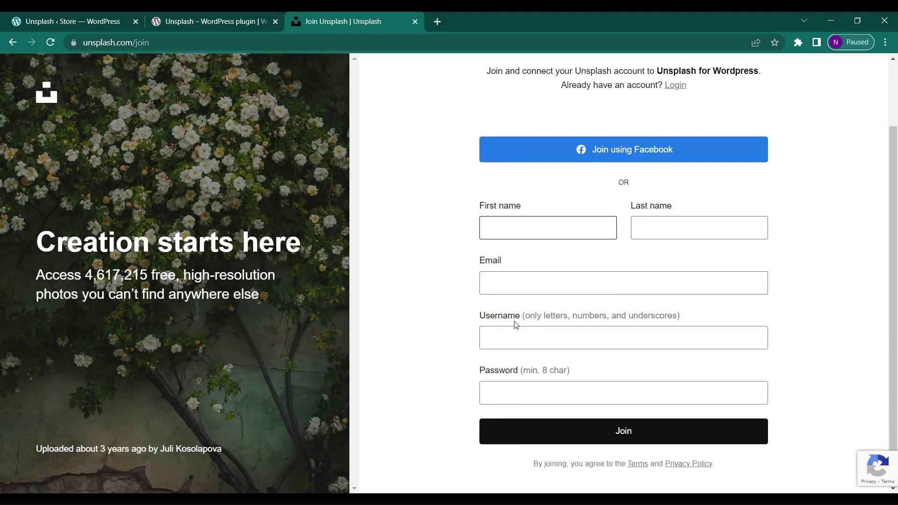
scroll(516, 325, "up", 2)
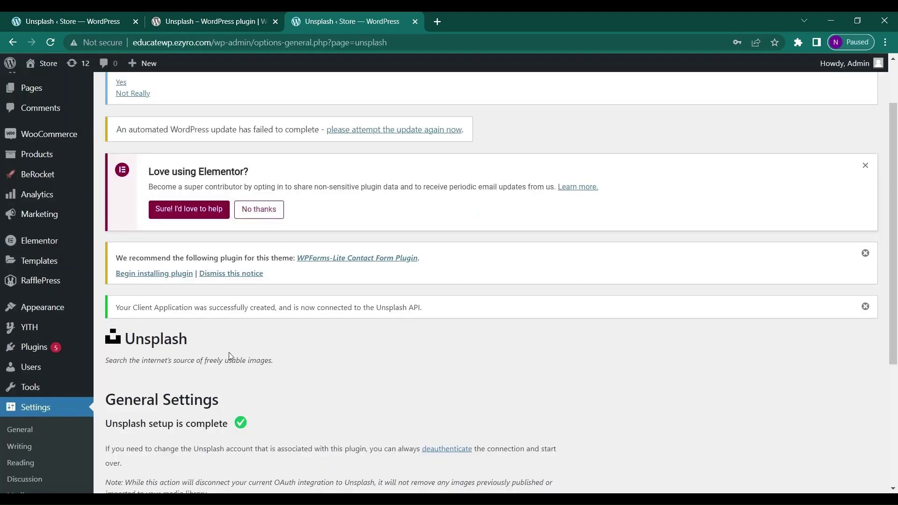
- Save the Unsplash settings with the access key under Manual API Authentication
scroll(229, 355, "down", 1)
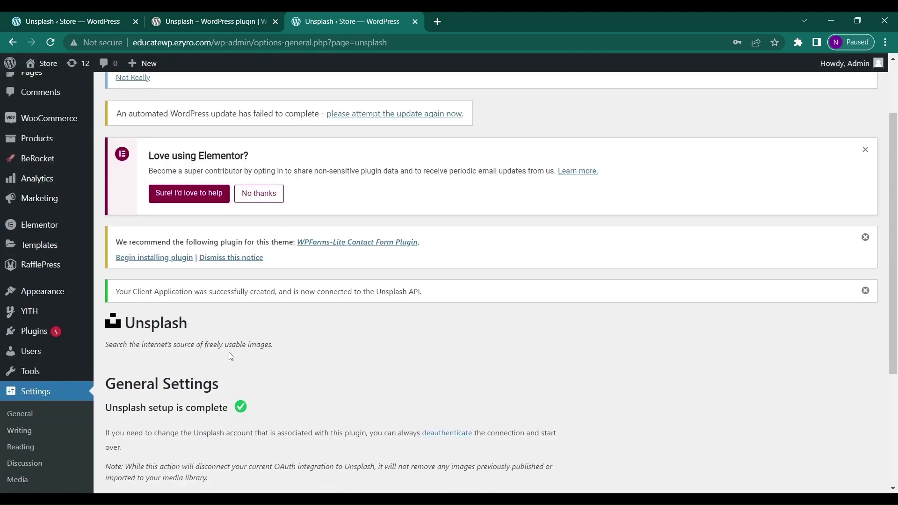
scroll(229, 353, "down", 2)
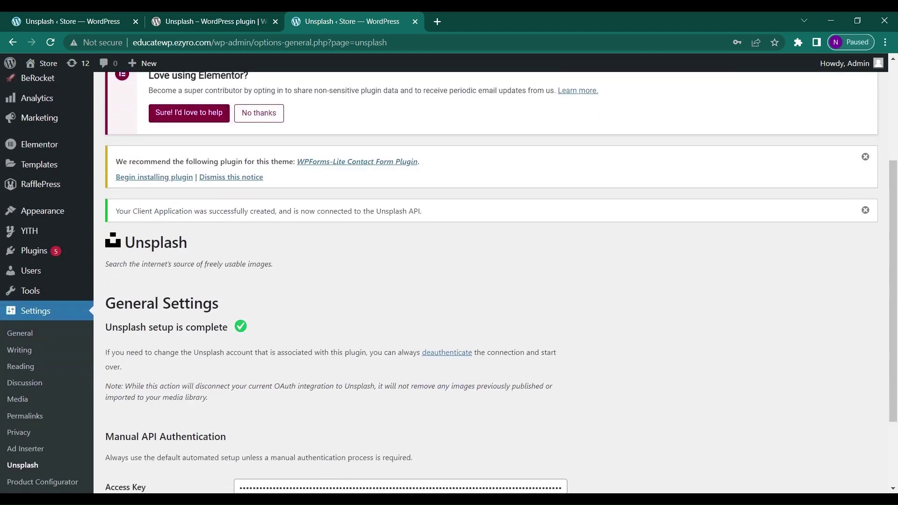
scroll(168, 275, "down", 1)
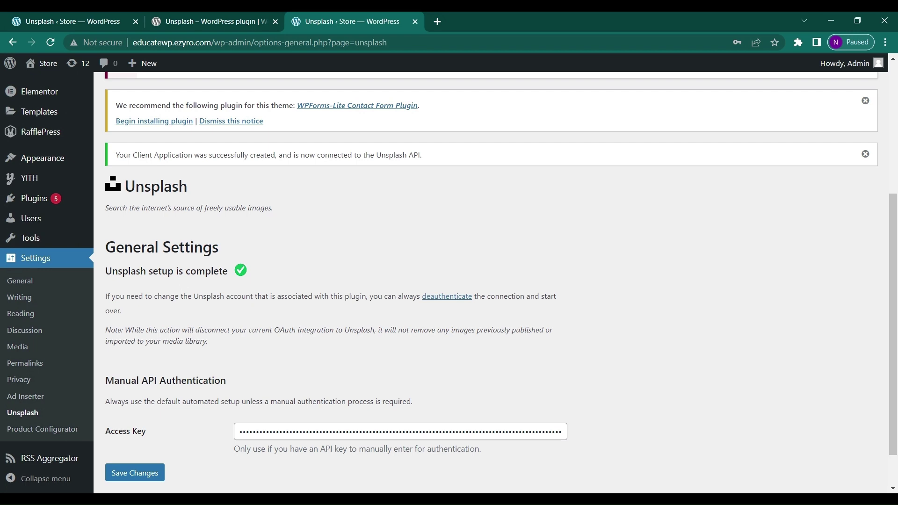
scroll(226, 272, "down", 1)
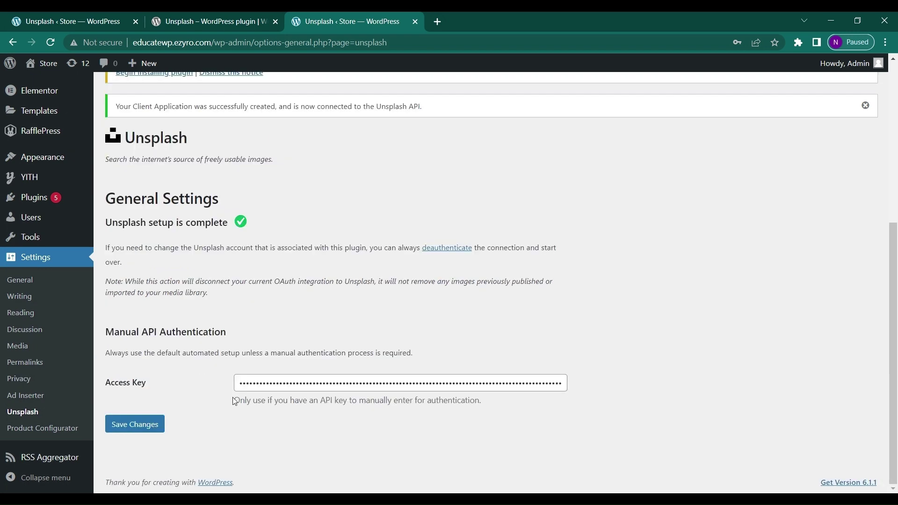
left_click(285, 382)
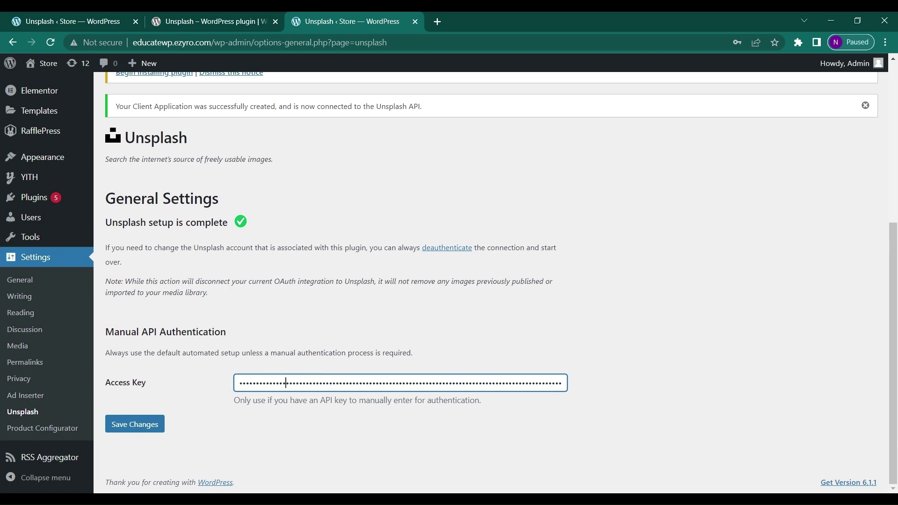
left_click(133, 427)
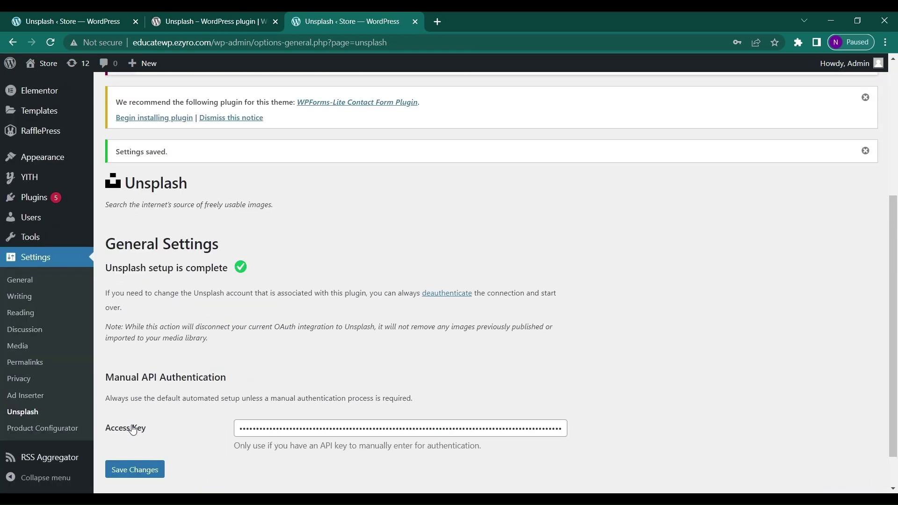
scroll(133, 429, "down", 1)
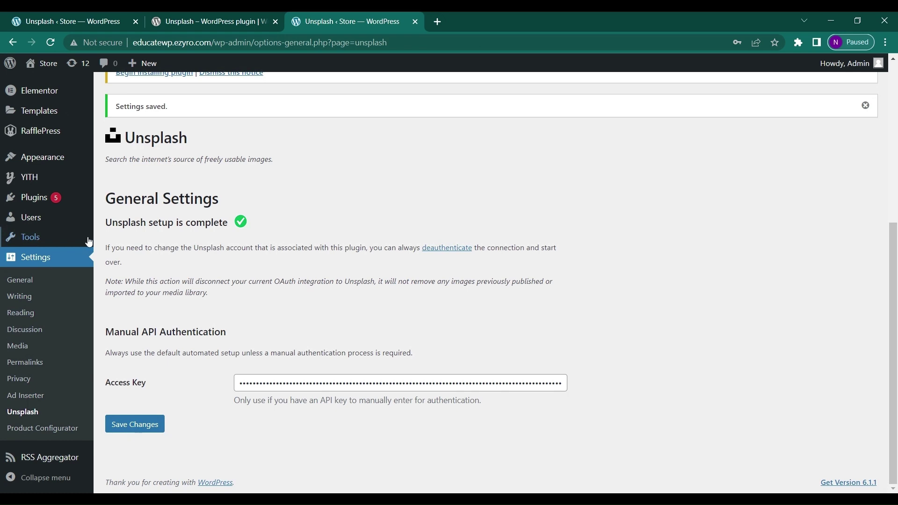
scroll(59, 224, "up", 1)
mouse_move(61, 226)
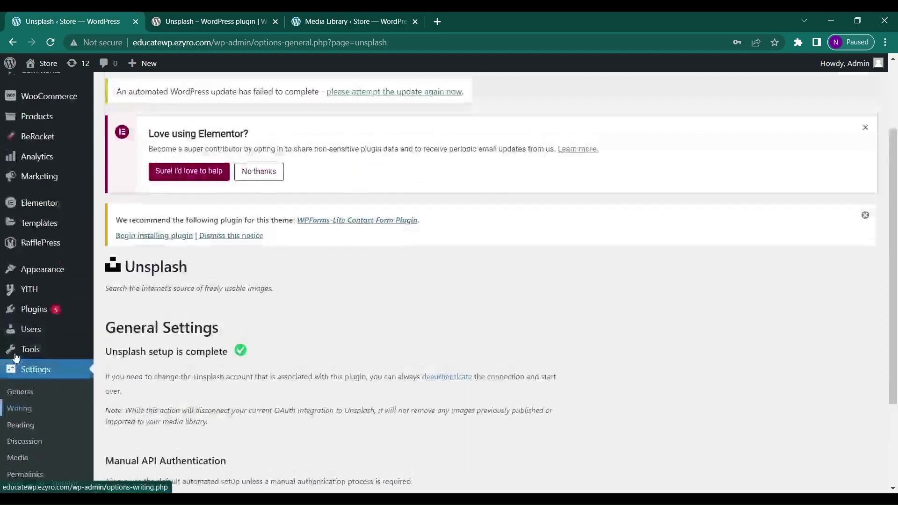
- Open 'Example page' in the block editor from the All Pages list
mouse_move(15, 356)
scroll(37, 156, "up", 2)
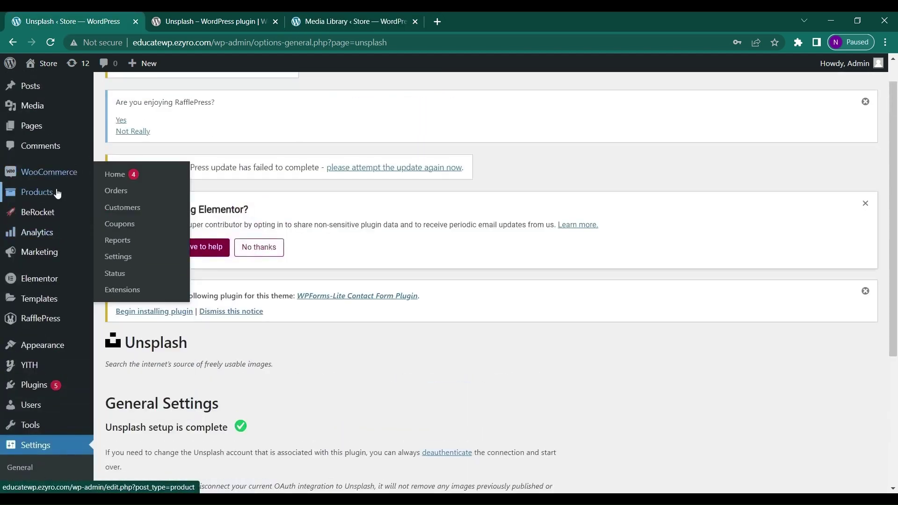
mouse_move(53, 126)
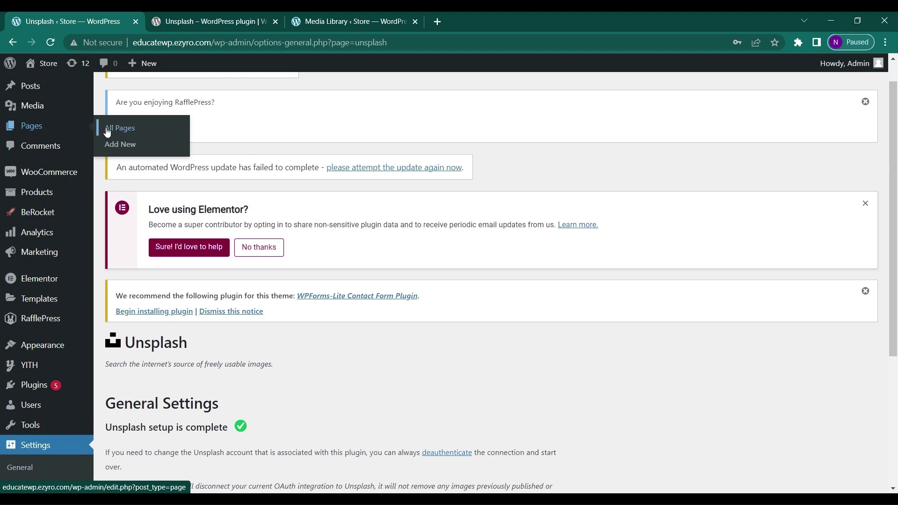
left_click(41, 134)
scroll(257, 299, "down", 4)
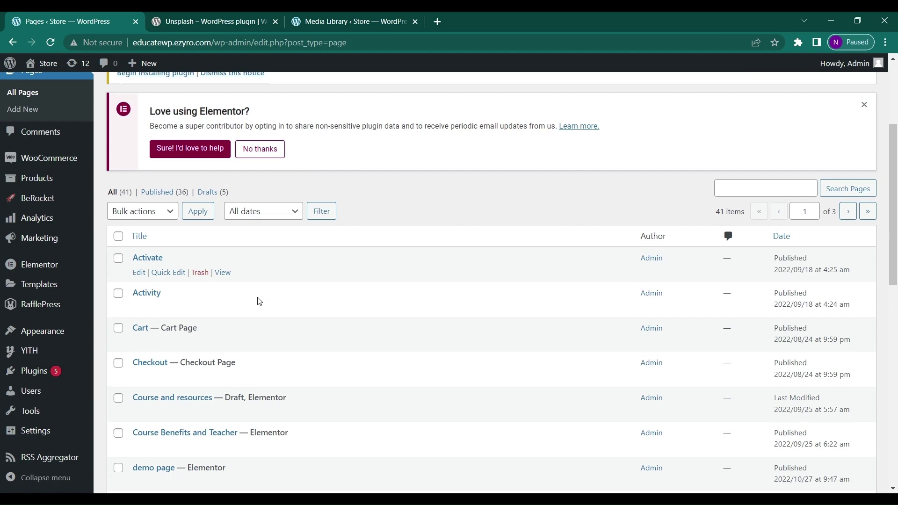
scroll(153, 367, "down", 5)
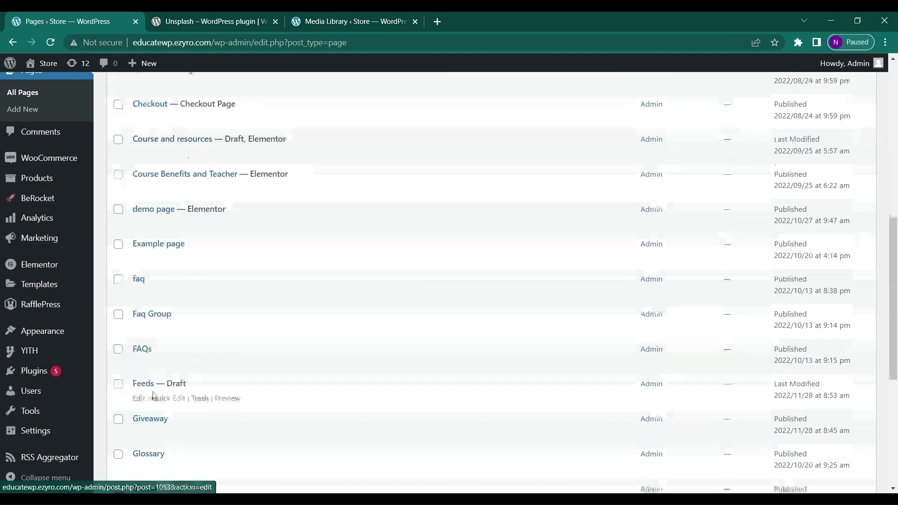
scroll(152, 385, "down", 5)
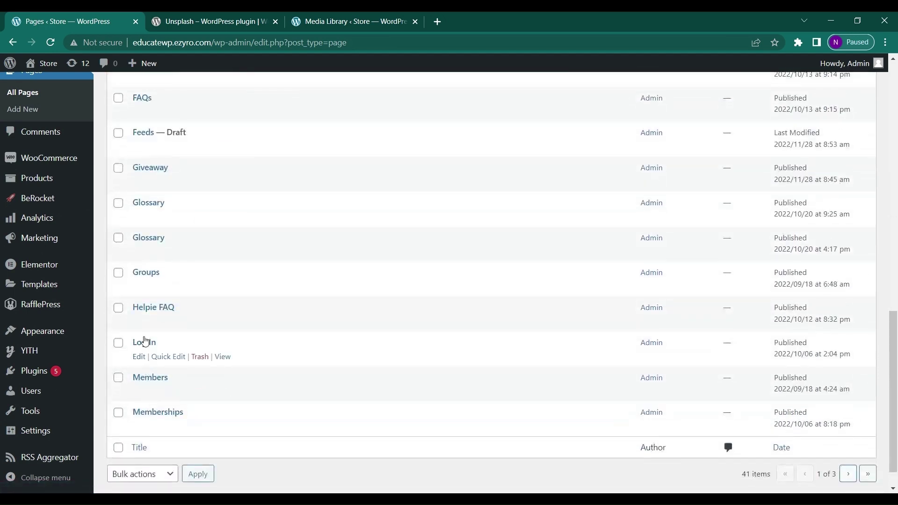
scroll(150, 308, "up", 4)
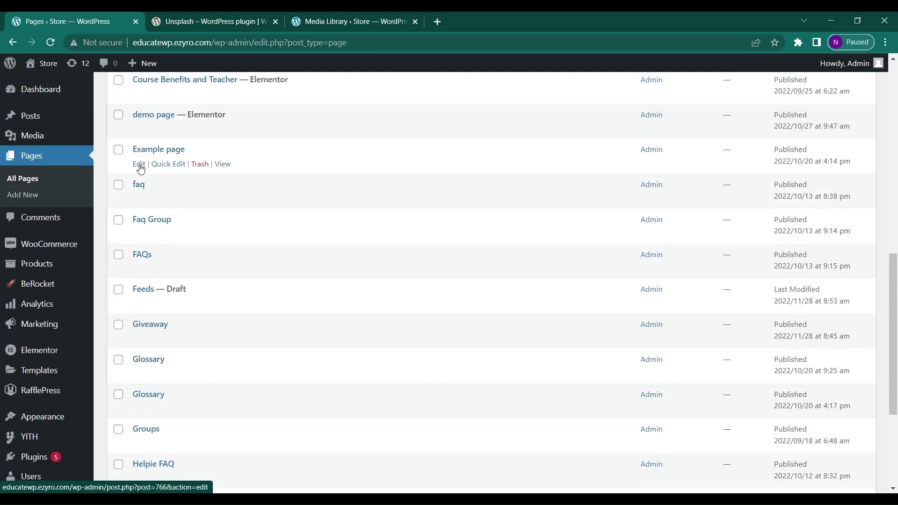
left_click(143, 154)
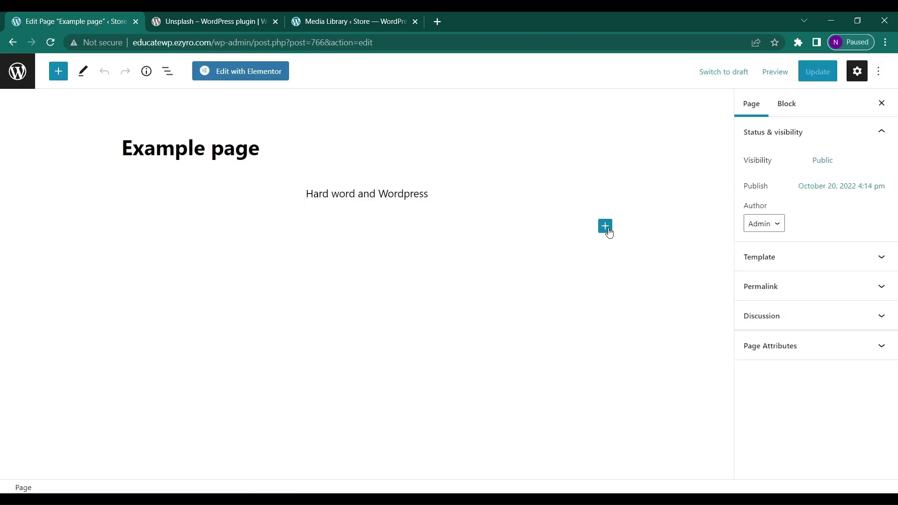
- Insert an Image block below 'Hard word and Wordpress' and open the Media Library
left_click(606, 229)
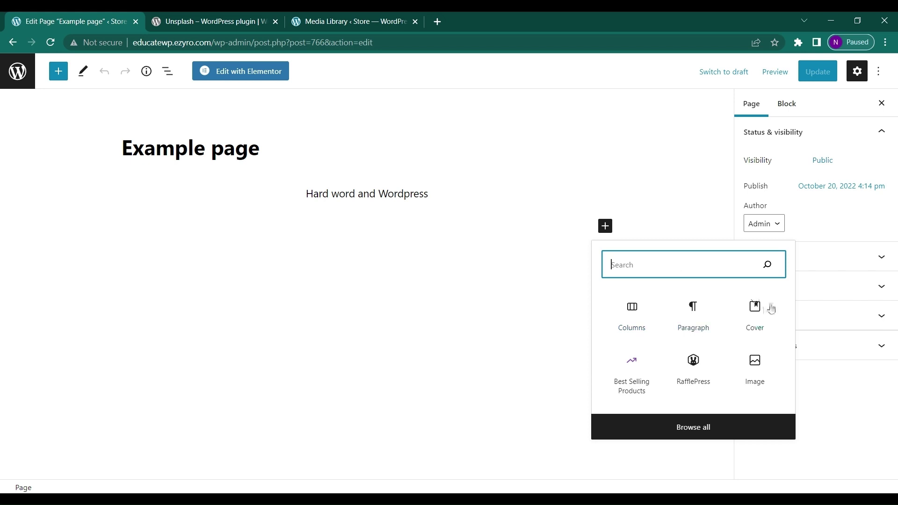
left_click(761, 371)
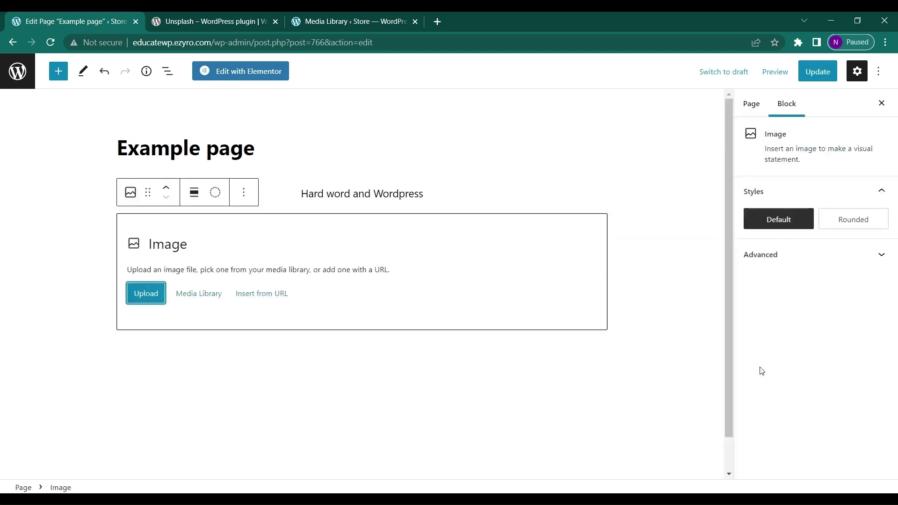
left_click(153, 293)
left_click(202, 302)
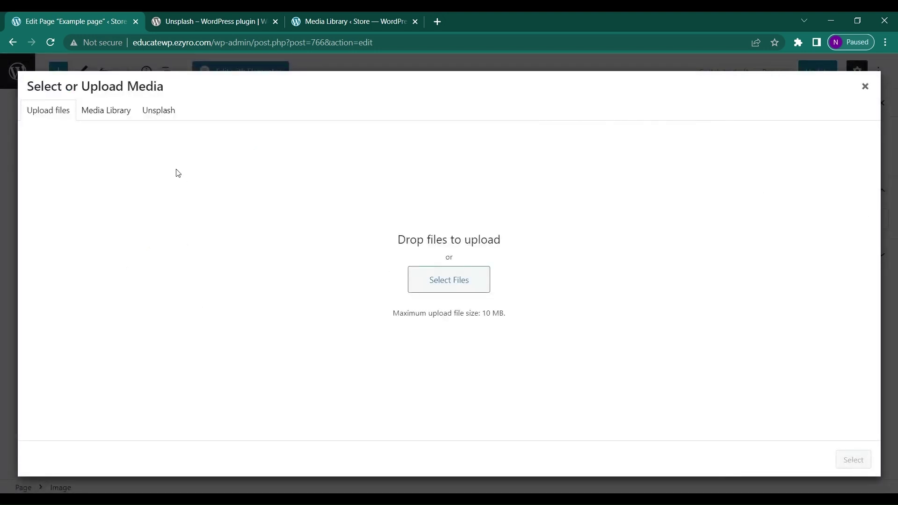
- Search Unsplash for 'exciting' and insert the jumping silhouette photo into the image block
left_click(145, 123)
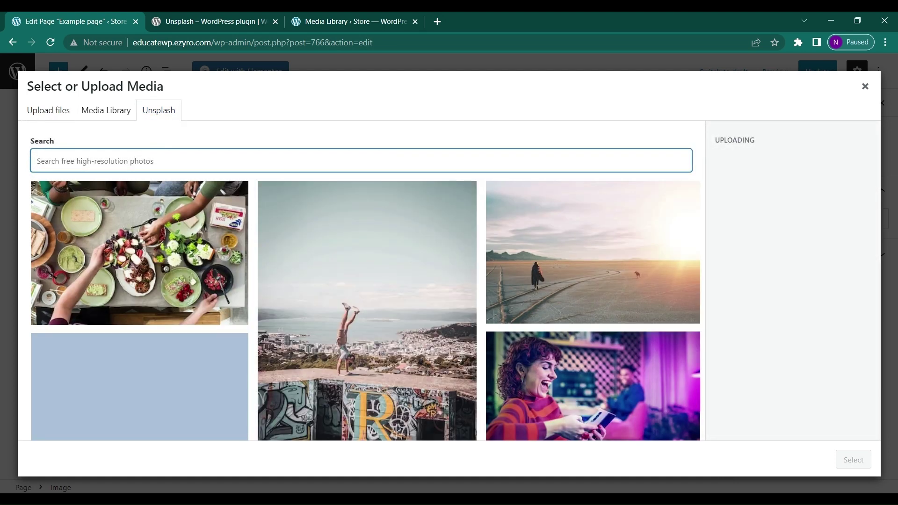
type("ex")
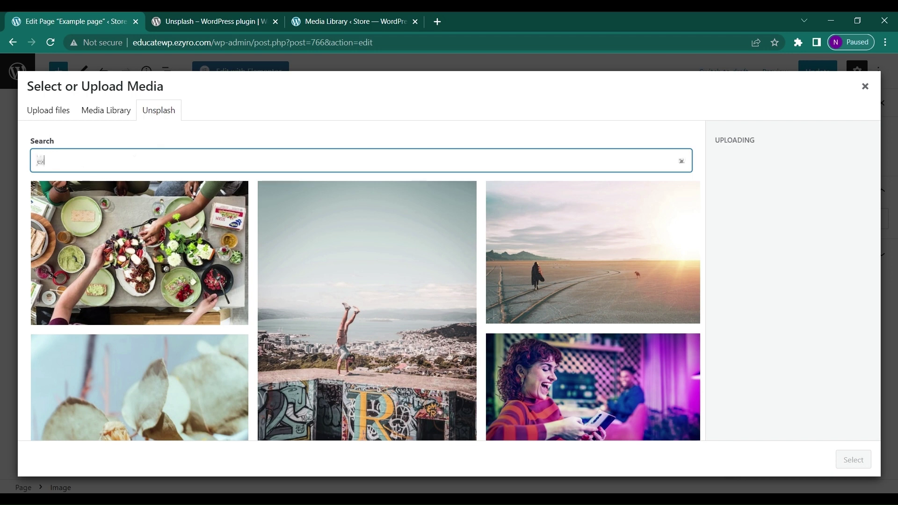
type("citin")
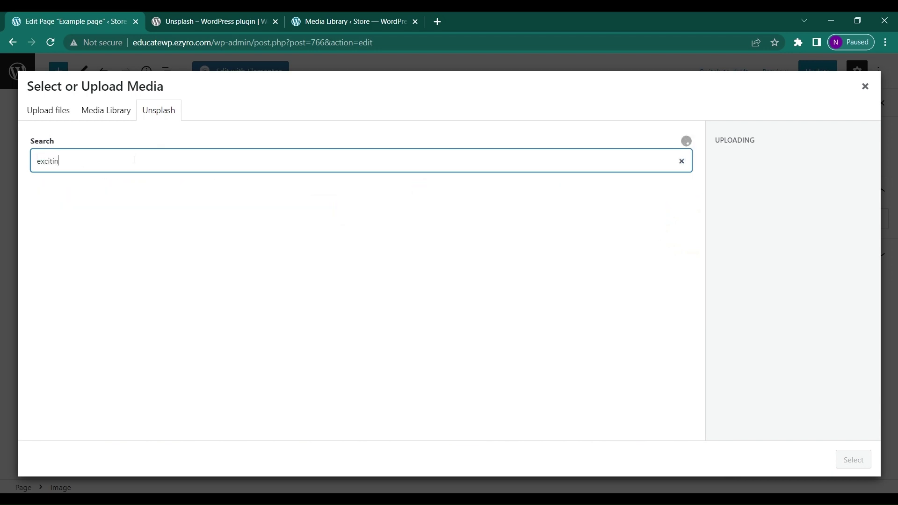
type("g")
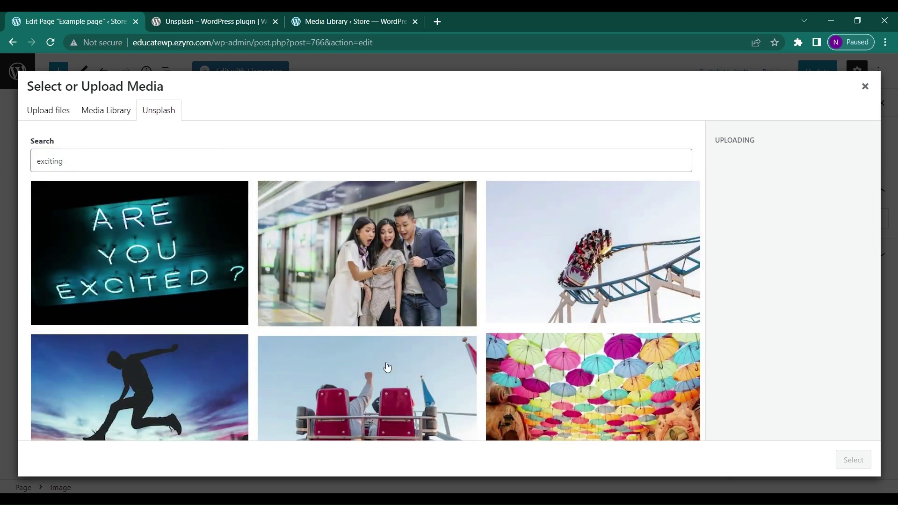
left_click(177, 374)
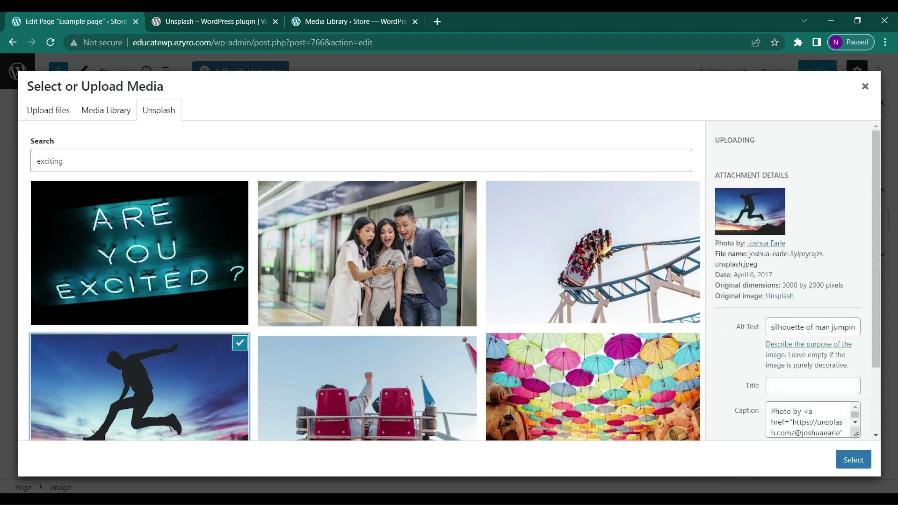
left_click_drag(770, 327, 871, 316)
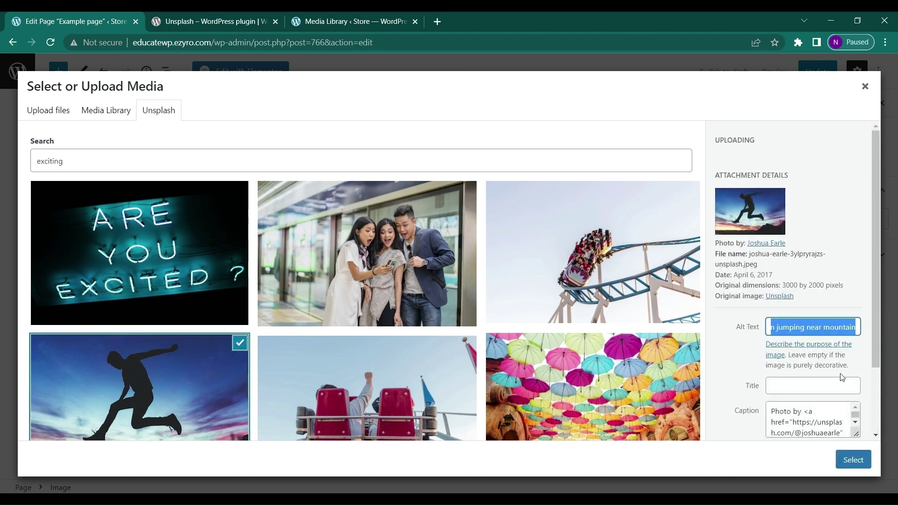
scroll(881, 316, "down", 2)
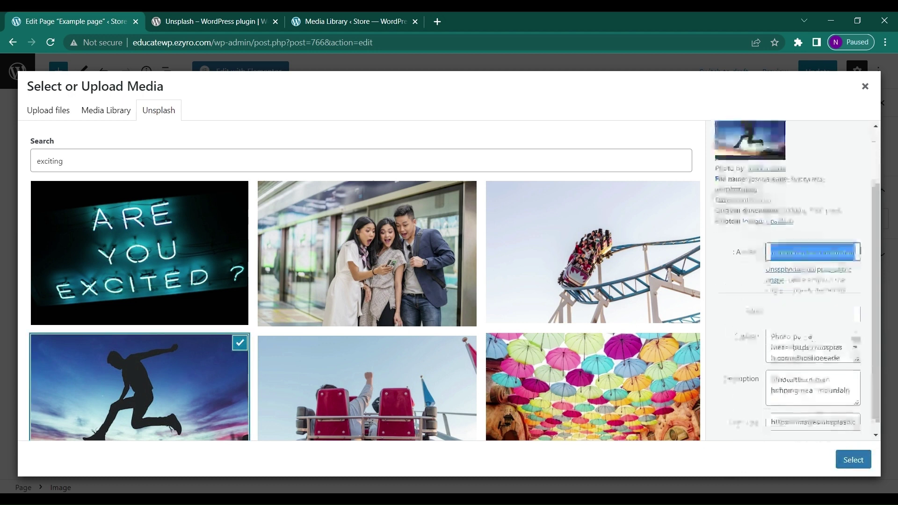
left_click(861, 460)
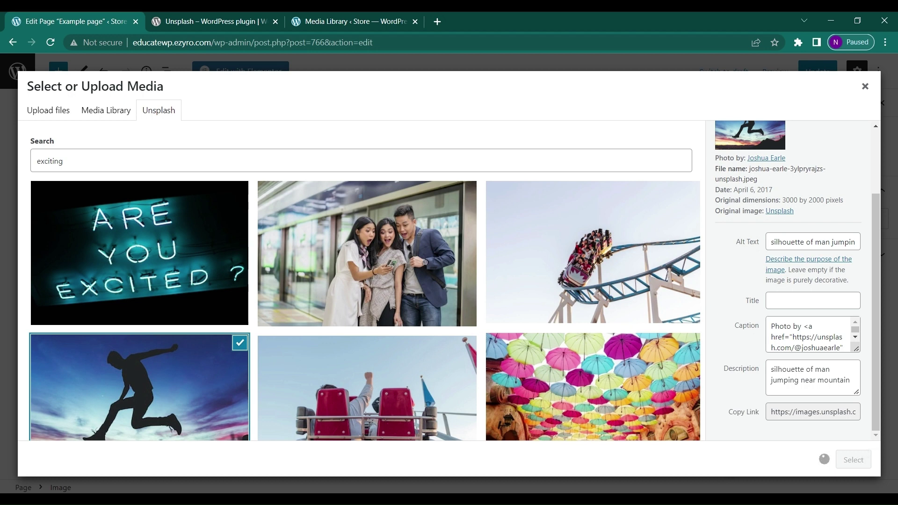
left_click(812, 300)
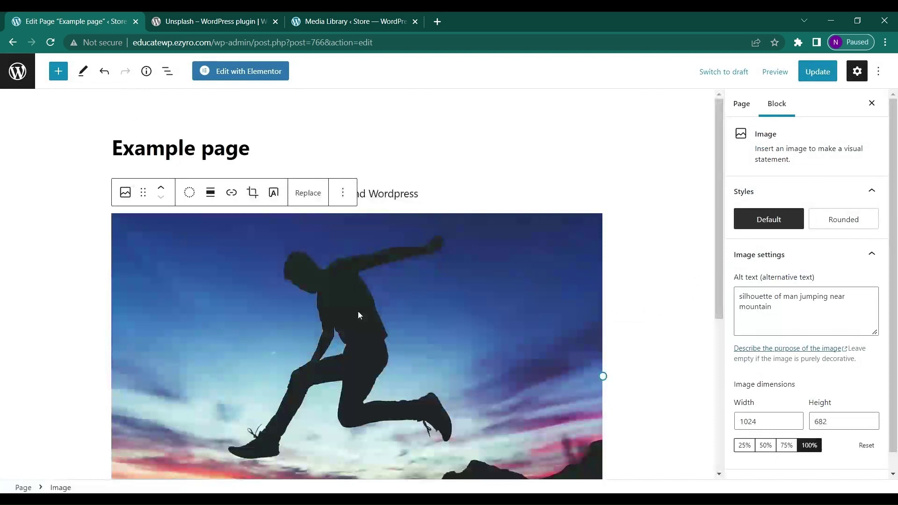
- Resize the jumping silhouette photo to 808 × 538
scroll(349, 349, "down", 2)
scroll(349, 347, "down", 2)
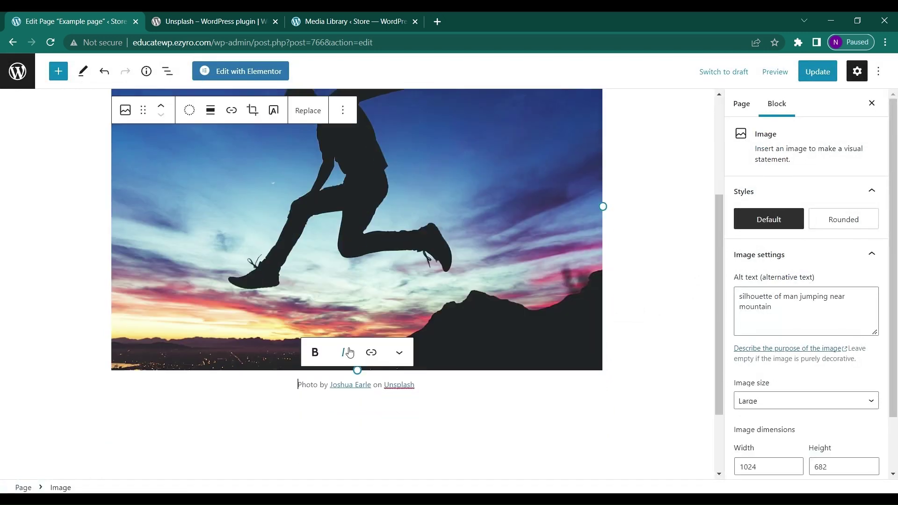
left_click(418, 336)
scroll(419, 335, "up", 1)
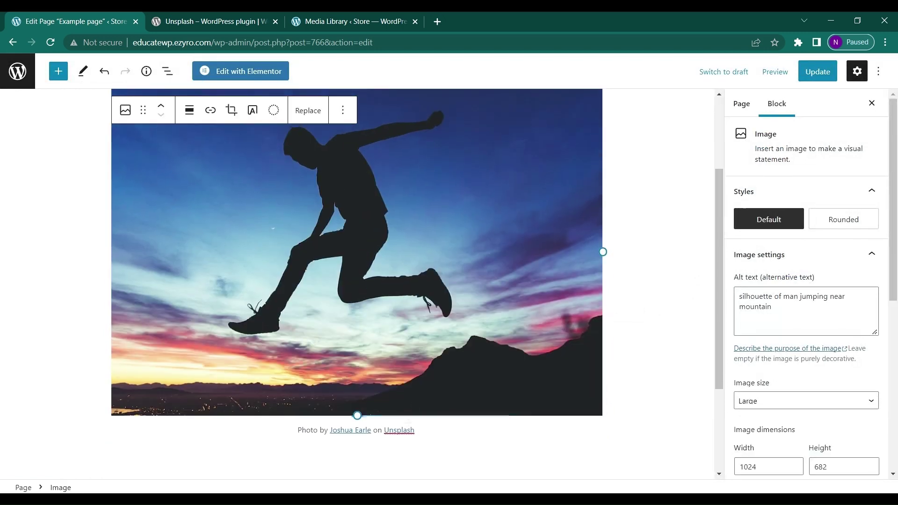
scroll(408, 430, "up", 1)
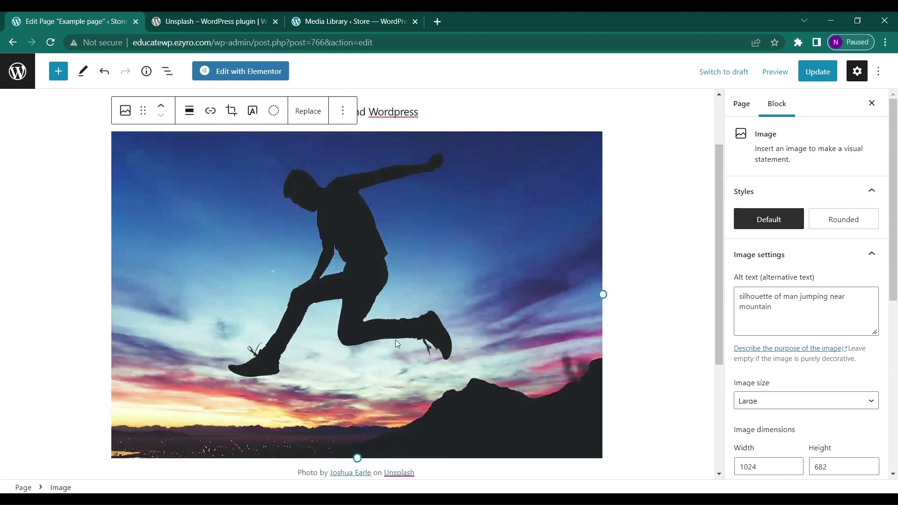
scroll(394, 339, "up", 1)
scroll(395, 339, "down", 2)
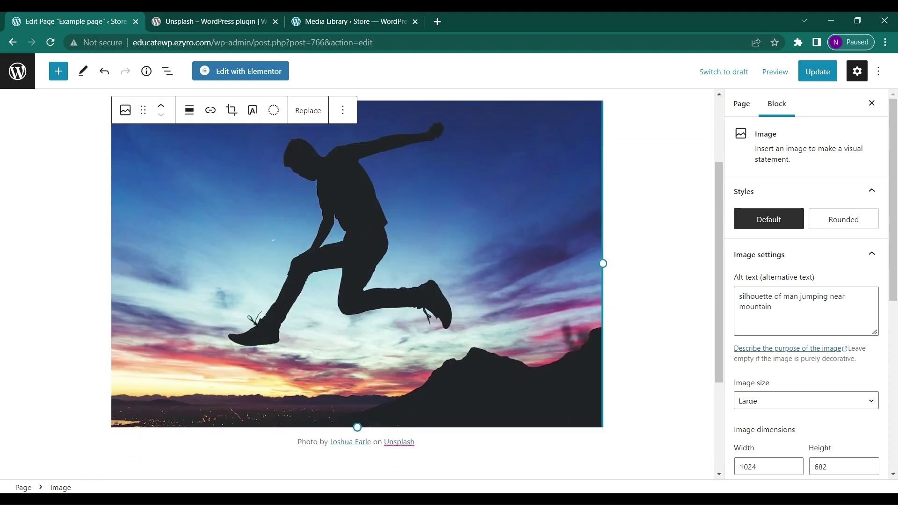
left_click_drag(603, 263, 584, 257)
- Deselect the image and close the settings sidebar
scroll(347, 261, "up", 3)
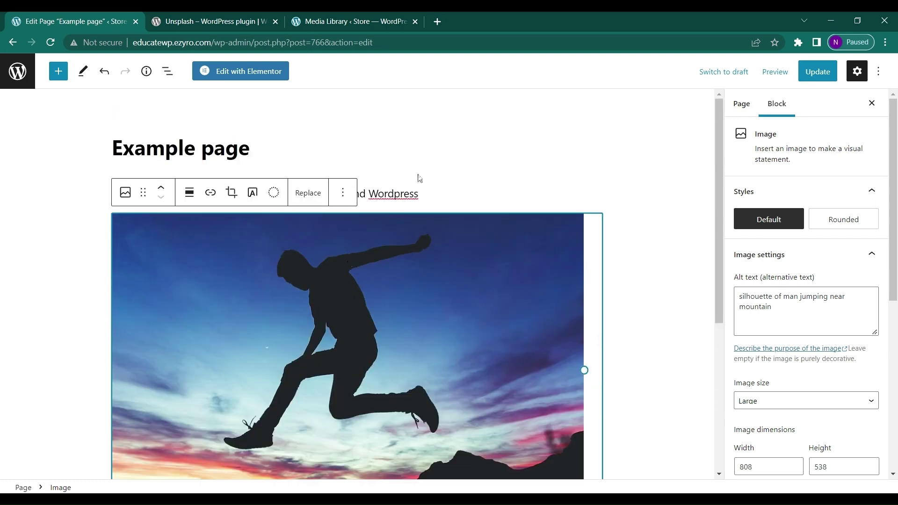
left_click(420, 178)
scroll(248, 225, "down", 3)
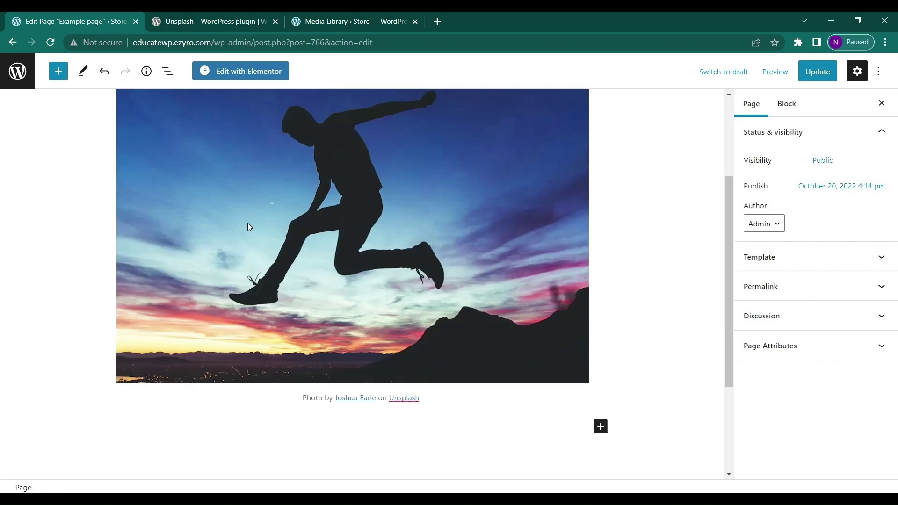
scroll(248, 223, "down", 1)
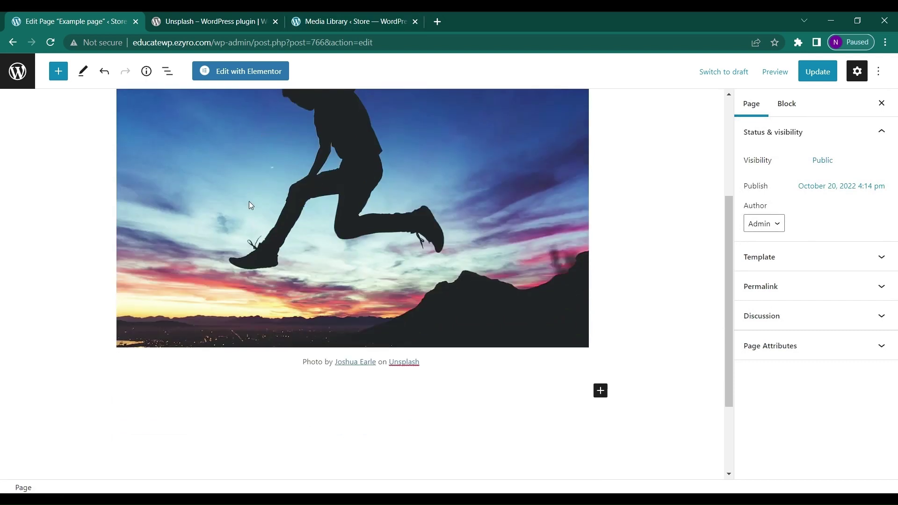
scroll(249, 205, "up", 5)
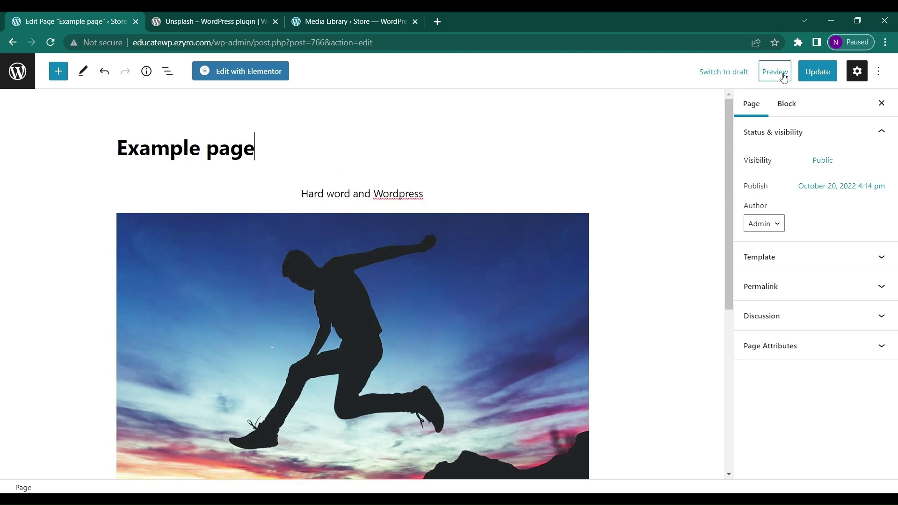
left_click(882, 103)
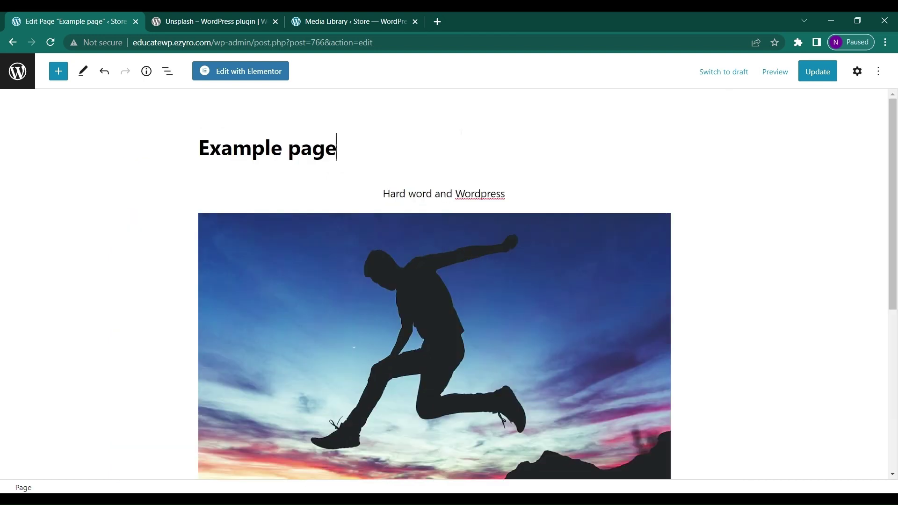
- Place an Unsplash block above the jumping silhouette photo
left_click(58, 71)
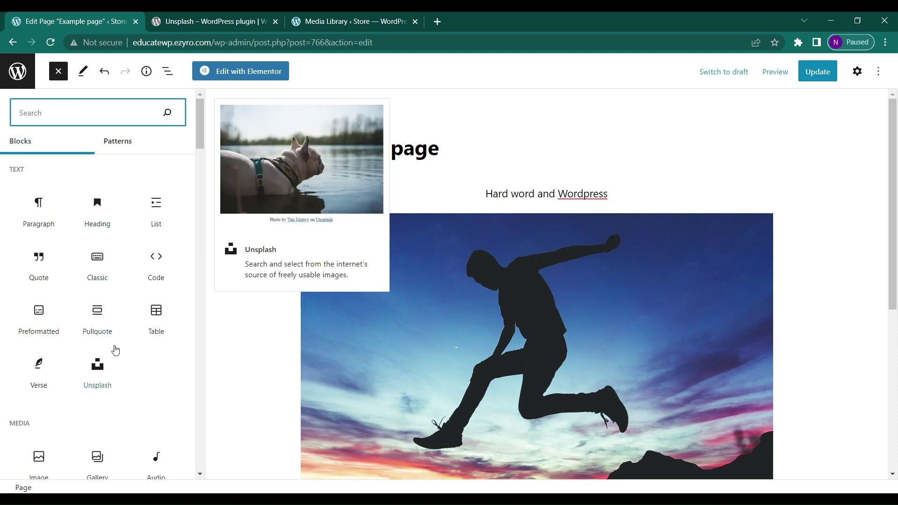
scroll(115, 349, "down", 2)
mouse_move(91, 307)
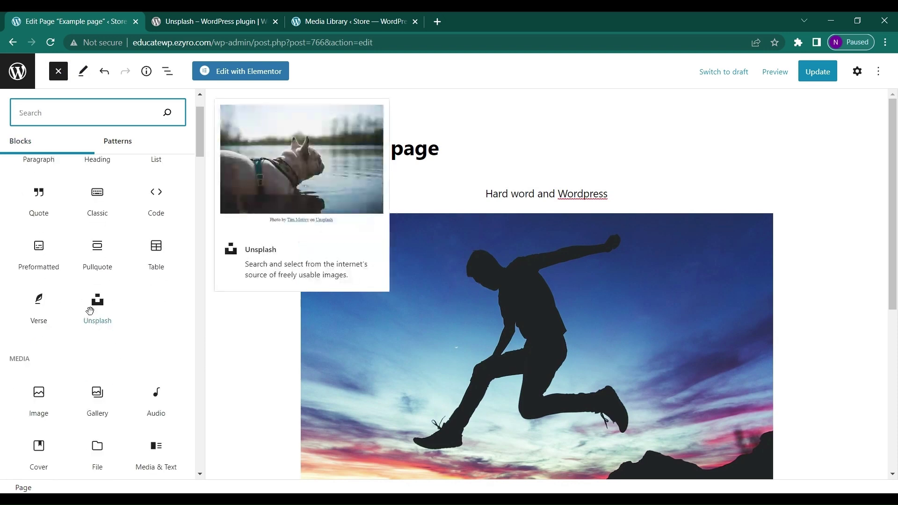
left_click_drag(90, 311, 248, 216)
left_click(262, 304)
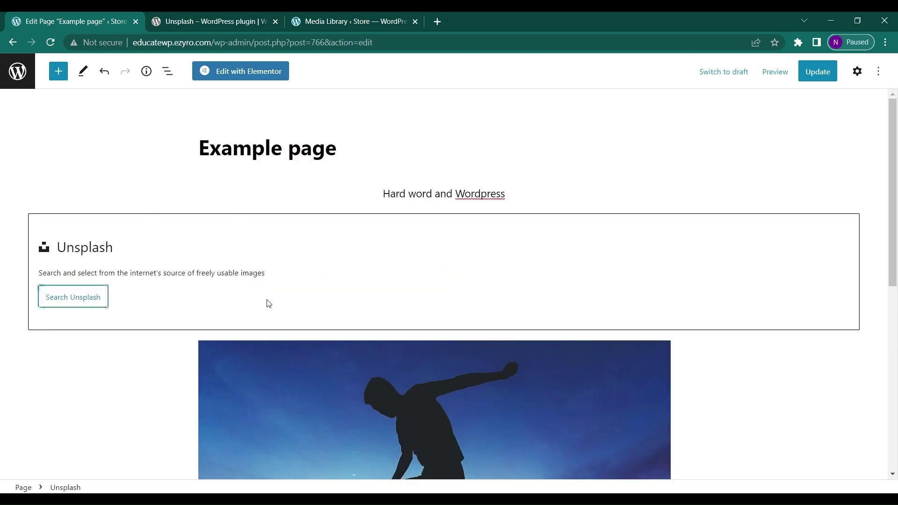
- Insert the food-covered table photo from Unsplash into the new block
left_click(90, 299)
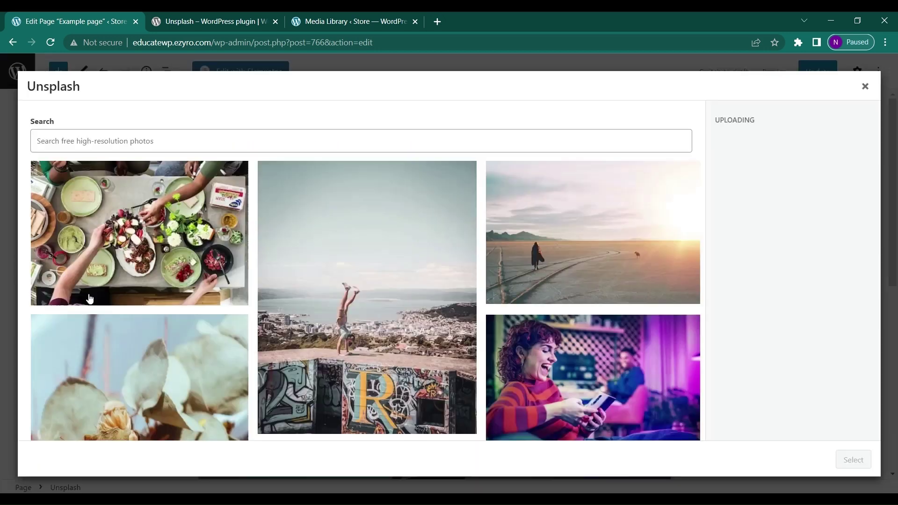
left_click(143, 260)
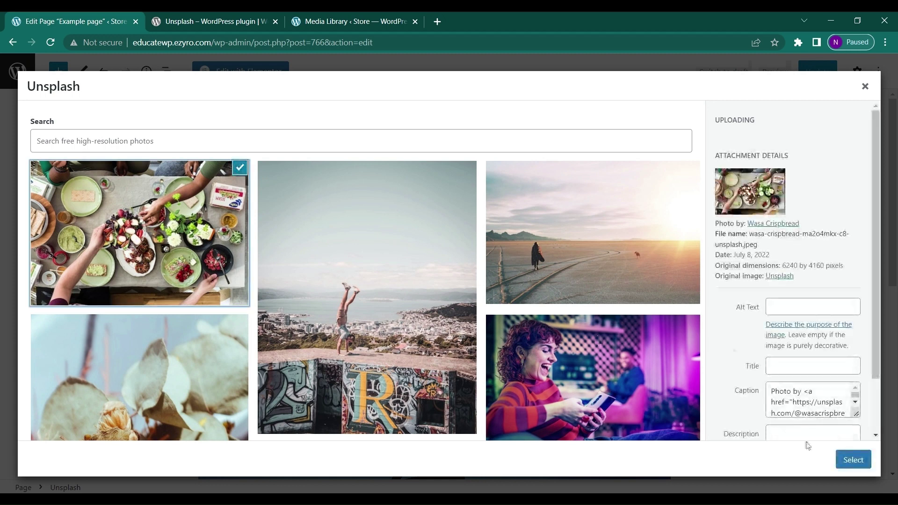
left_click(861, 463)
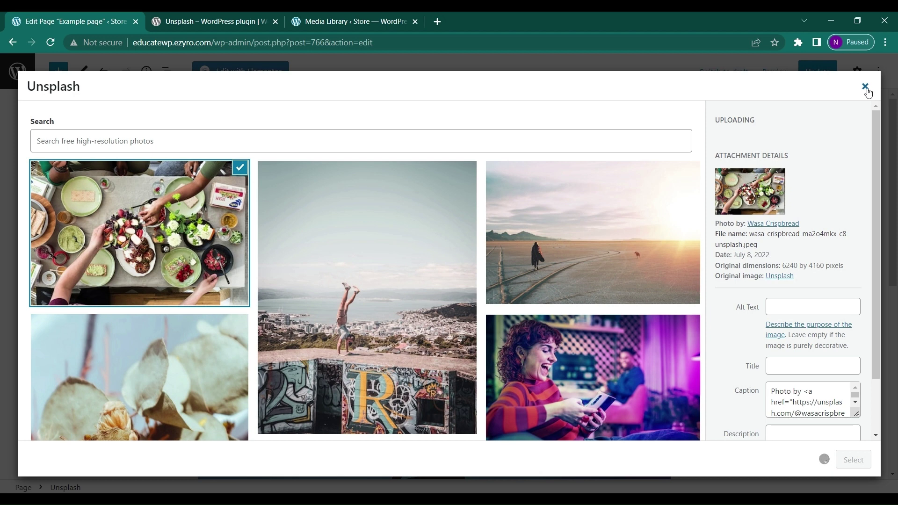
scroll(748, 402, "down", 2)
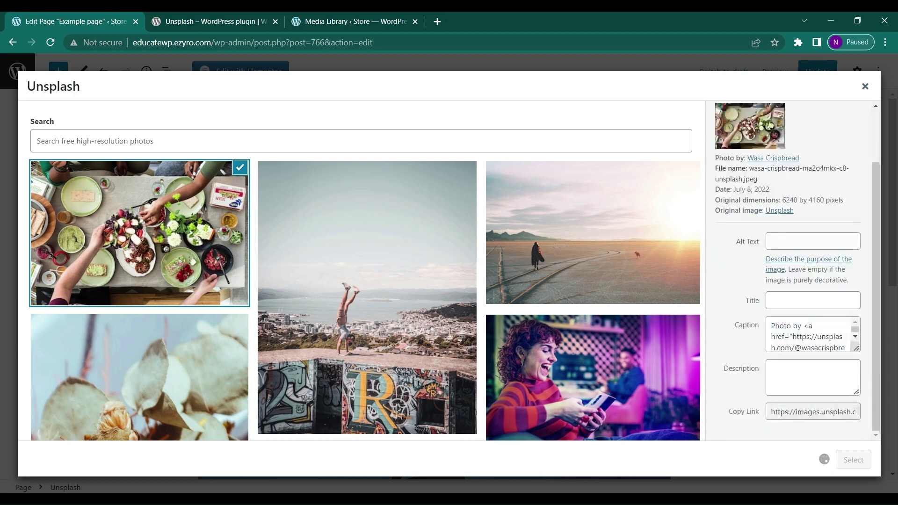
left_click(814, 348)
left_click_drag(802, 348, 816, 341)
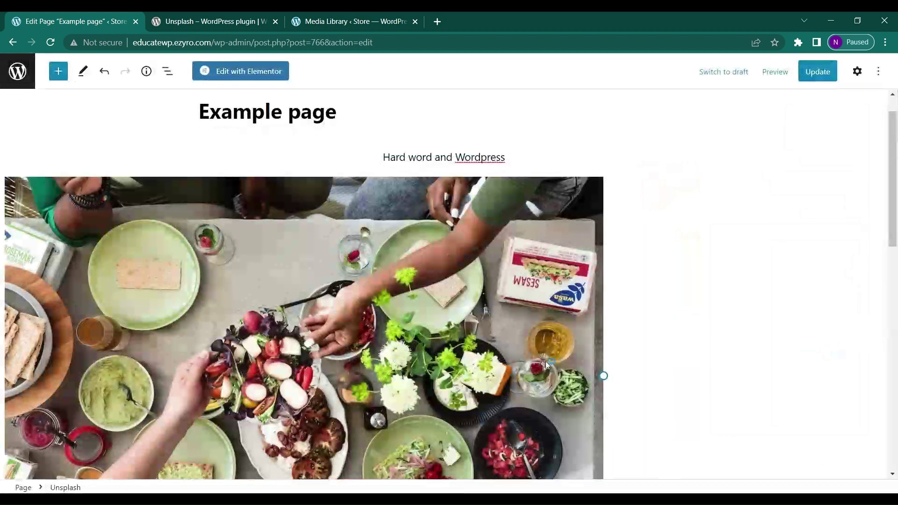
scroll(545, 362, "down", 5)
scroll(422, 318, "up", 2)
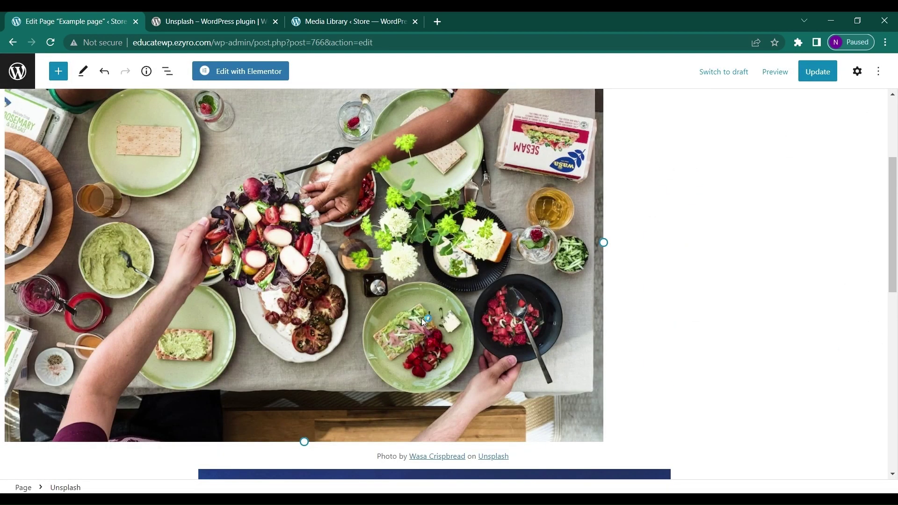
scroll(422, 318, "down", 7)
scroll(422, 318, "up", 1)
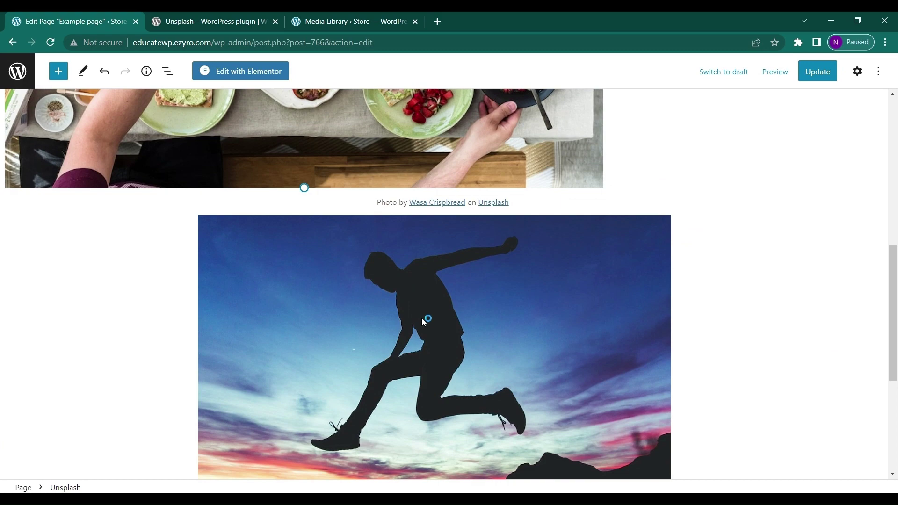
scroll(422, 318, "up", 3)
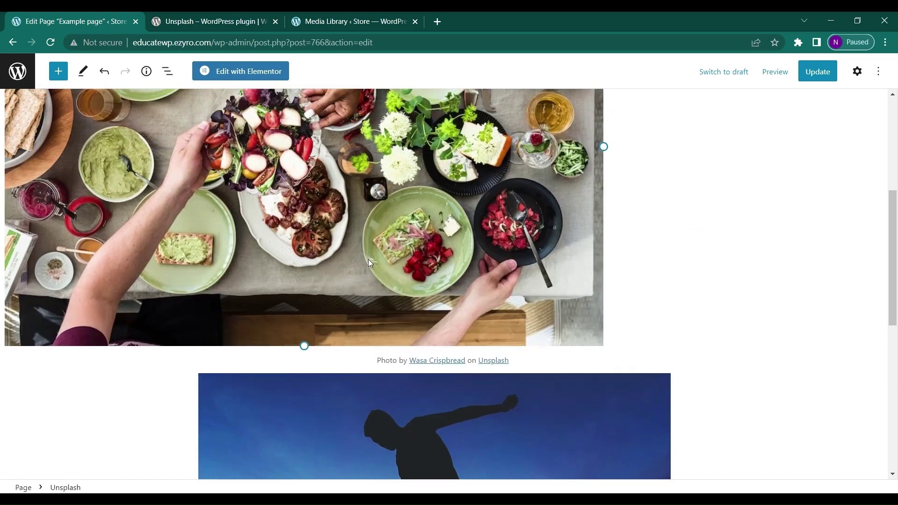
scroll(370, 262, "up", 3)
scroll(313, 272, "up", 2)
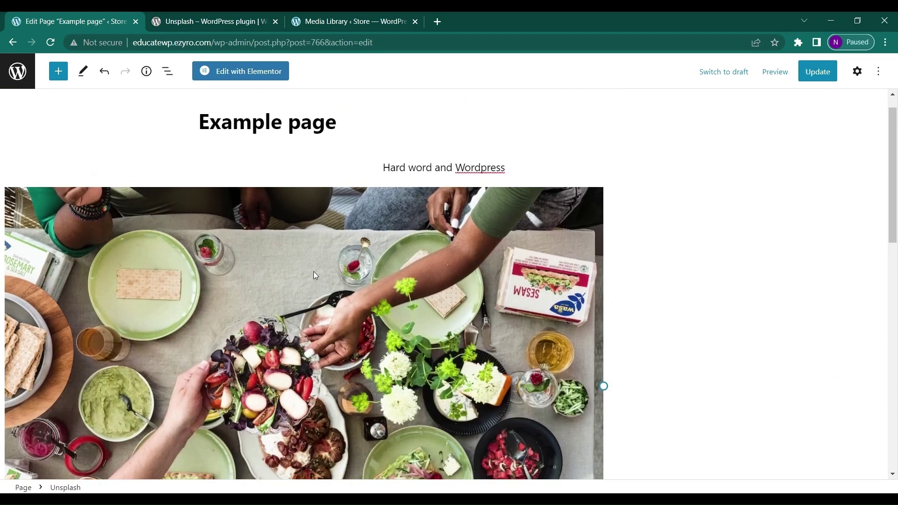
scroll(380, 272, "down", 10)
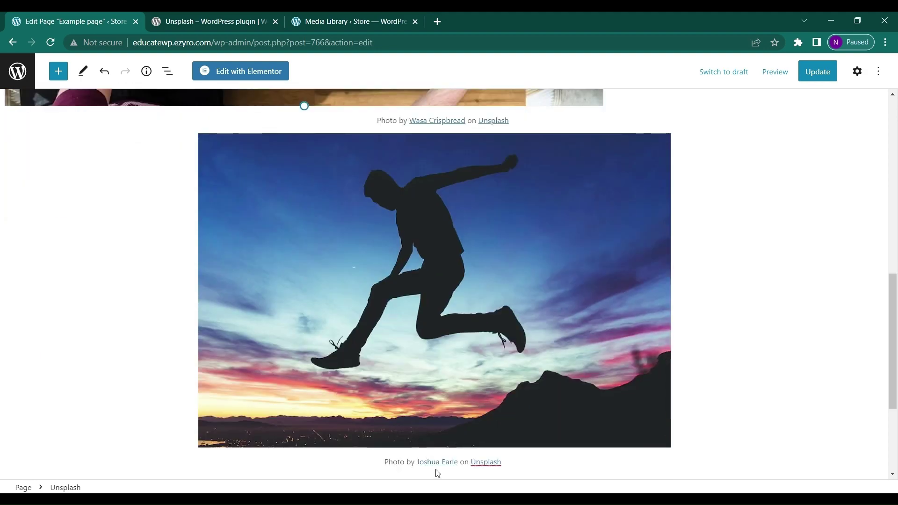
scroll(402, 290, "up", 2)
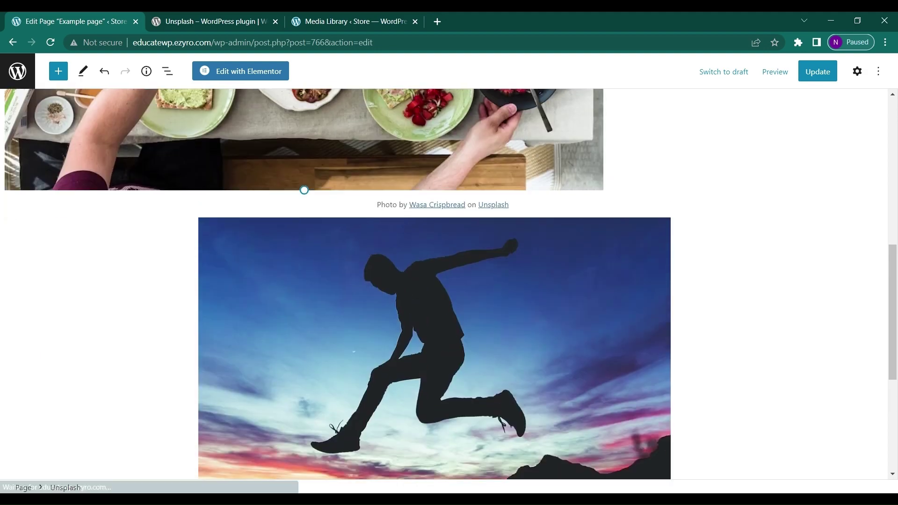
scroll(414, 174, "up", 3)
right_click(347, 208)
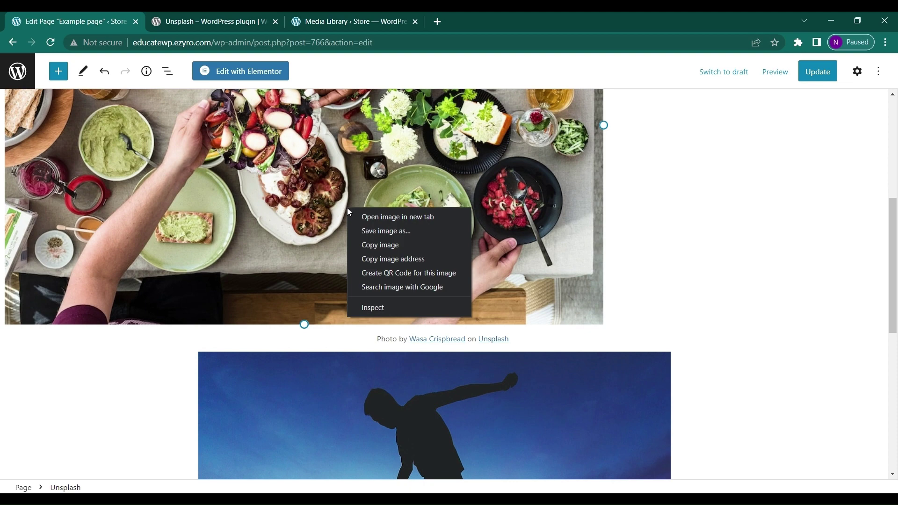
left_click(272, 244)
scroll(274, 248, "up", 4)
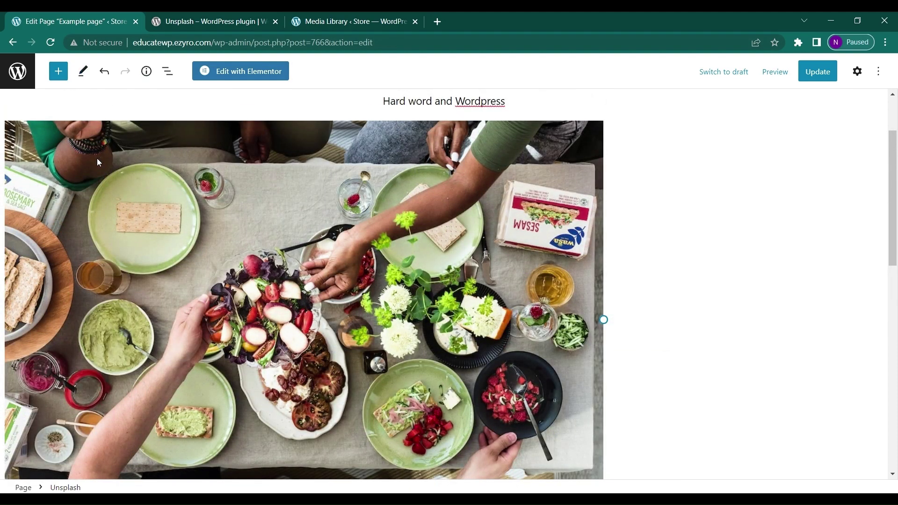
- Undo the insertion and re-add the food table photo with its credit caption cleared
left_click(107, 76)
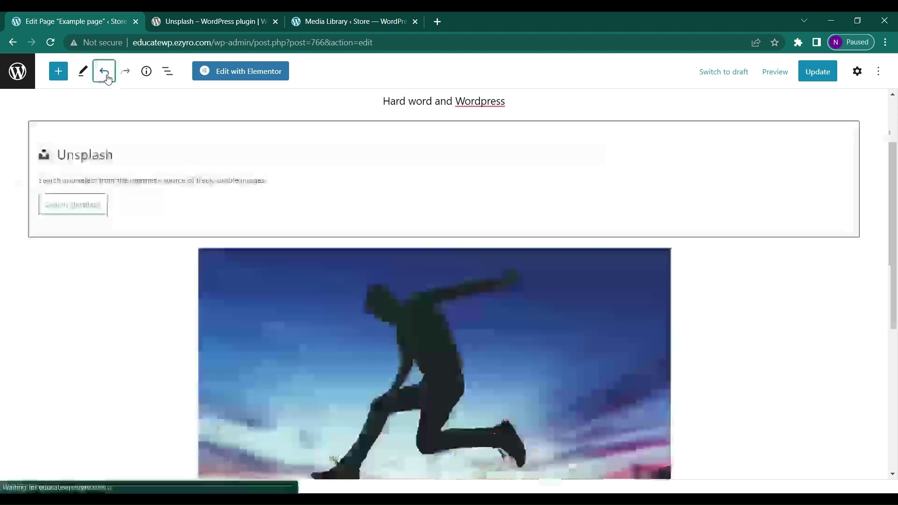
left_click(80, 206)
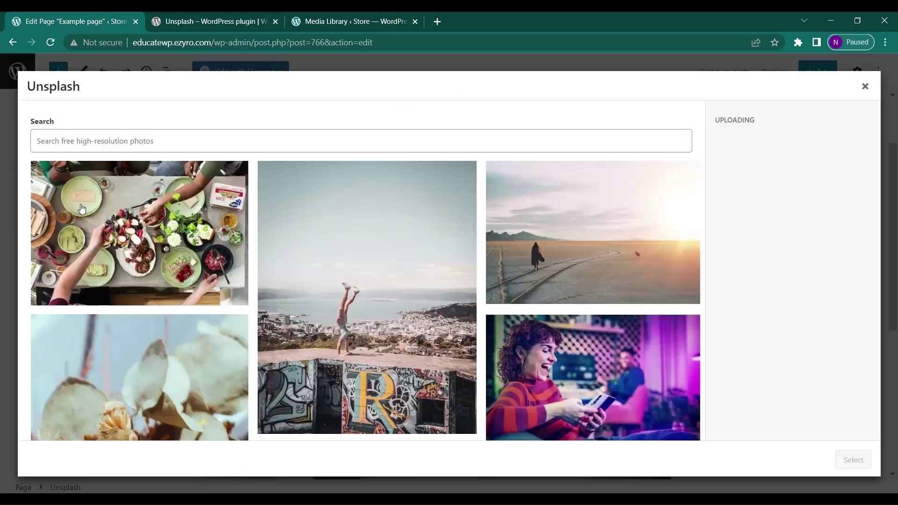
left_click(103, 257)
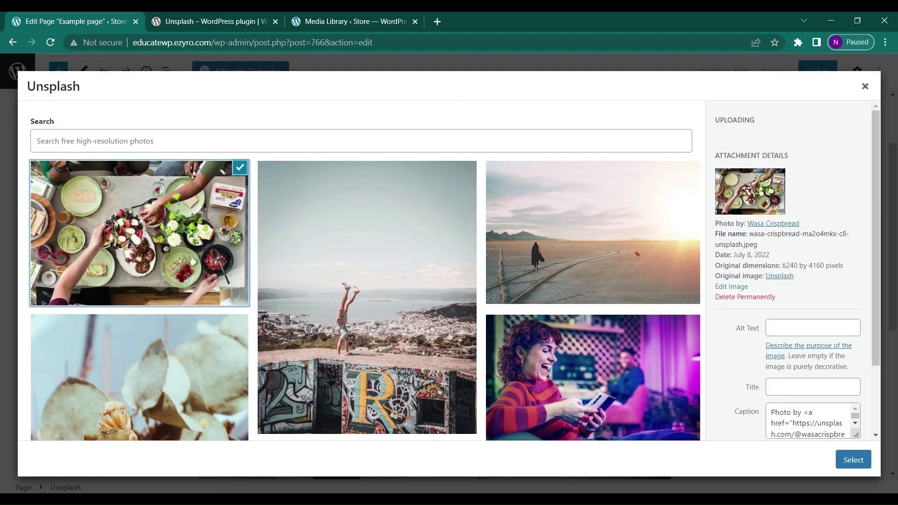
triple_click(809, 423)
scroll(795, 280, "down", 2)
type("P")
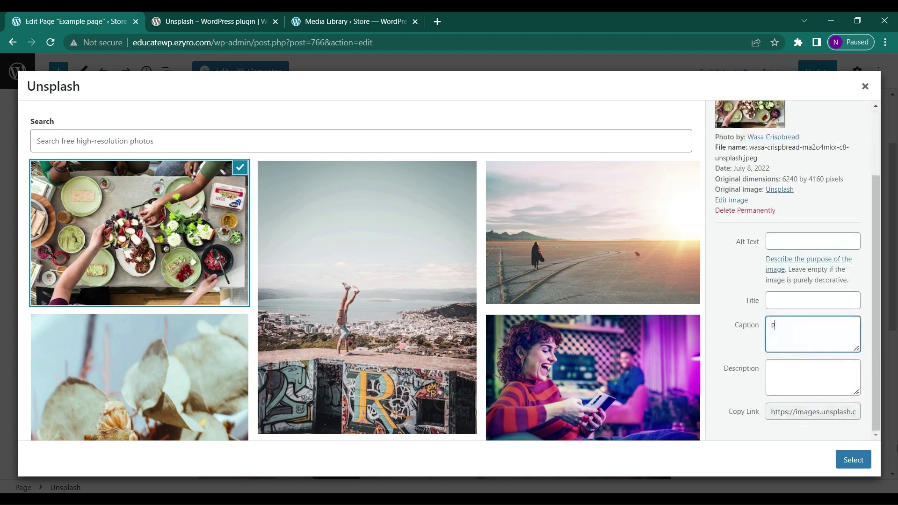
left_click(849, 469)
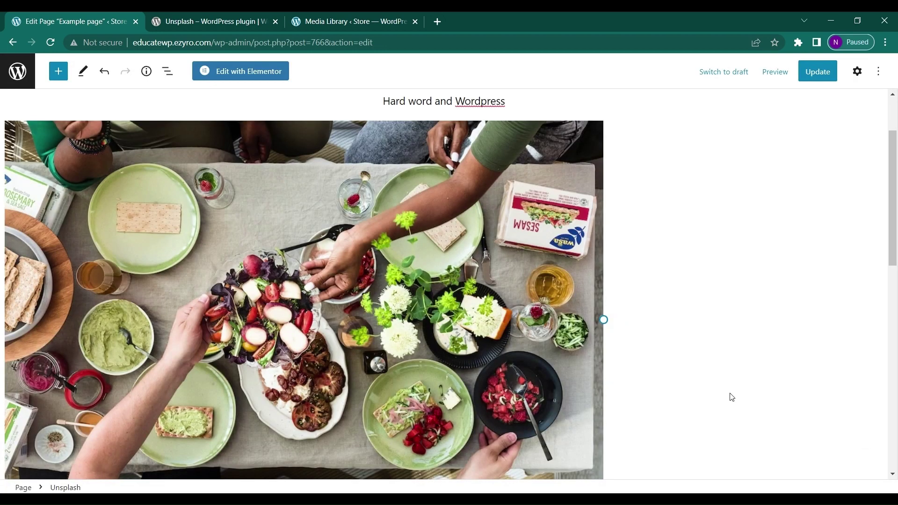
scroll(436, 354, "down", 3)
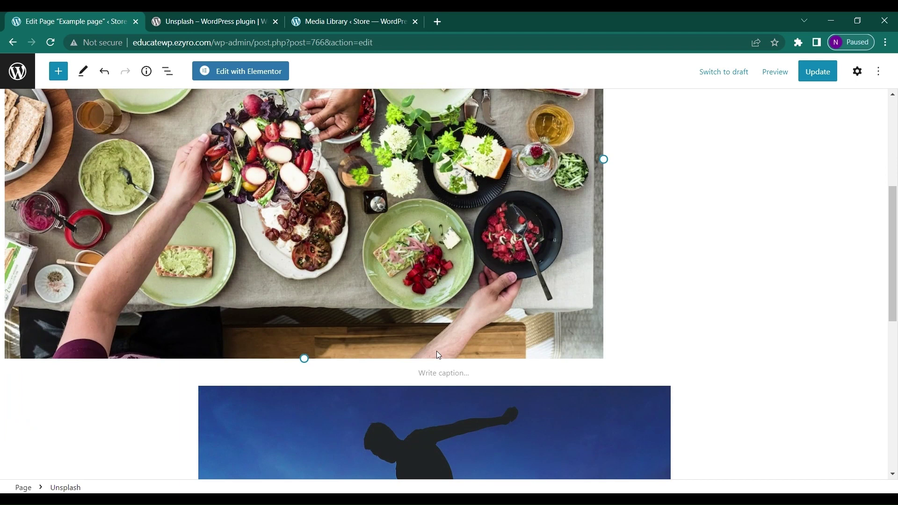
left_click(437, 373)
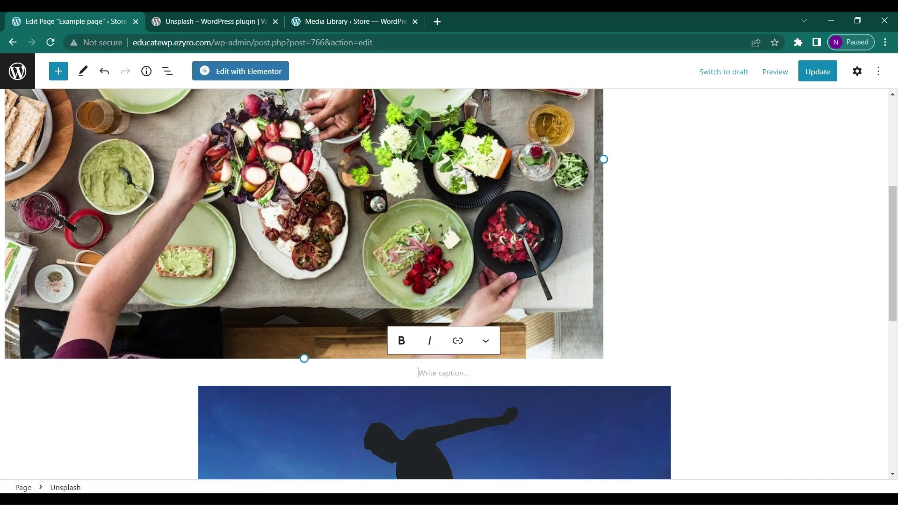
type("Unsplash")
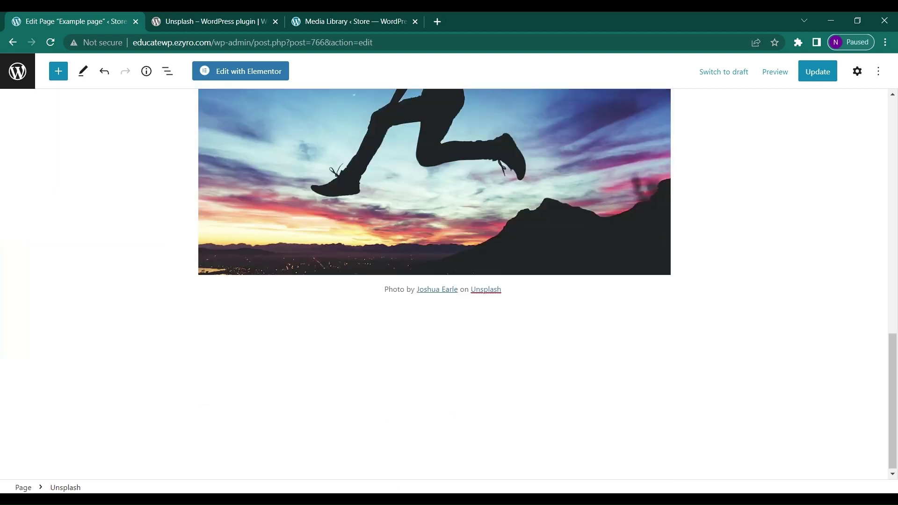
- Delete the photographer credit caption under the jumping silhouette photo
left_click(451, 289)
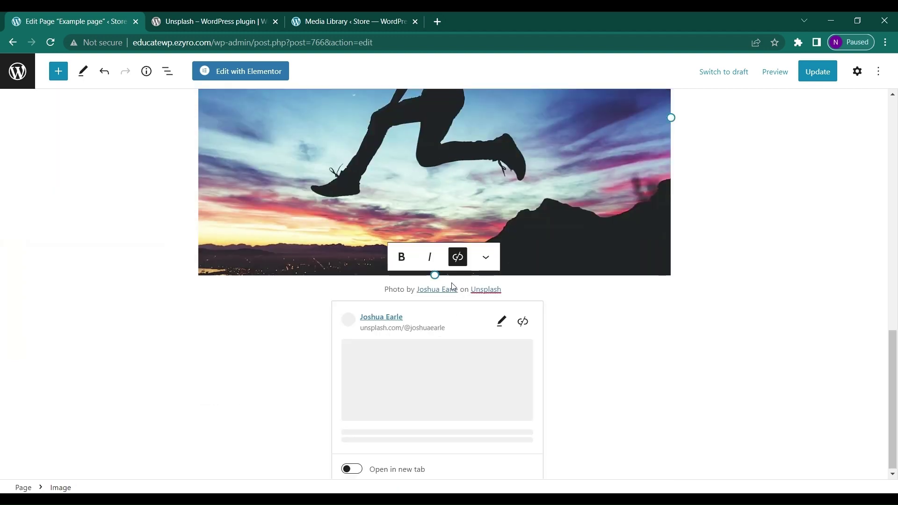
left_click_drag(457, 289, 385, 289)
key("BackSpace")
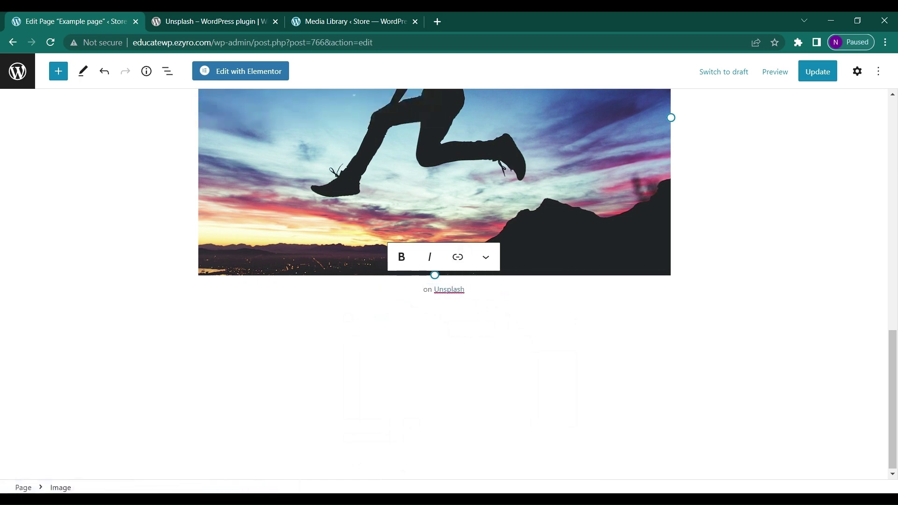
key("shift+End")
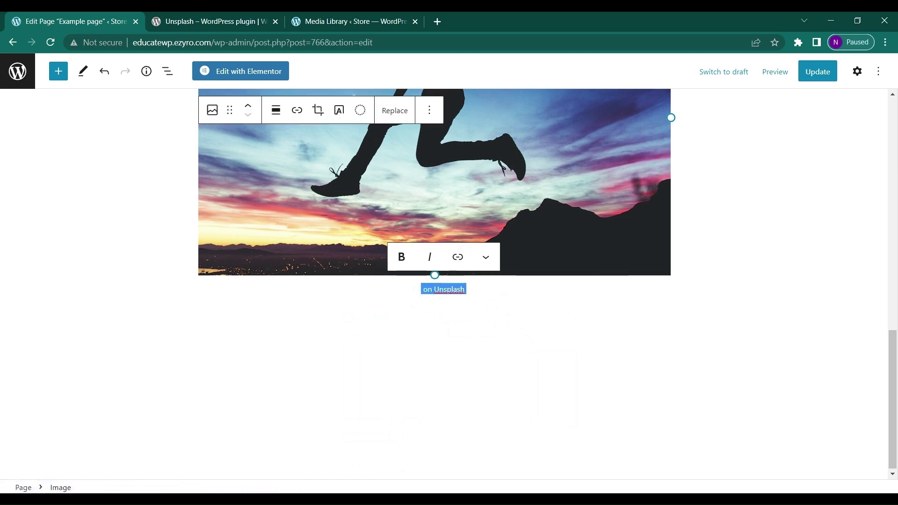
key("BackSpace")
left_click(338, 342)
scroll(339, 343, "up", 6)
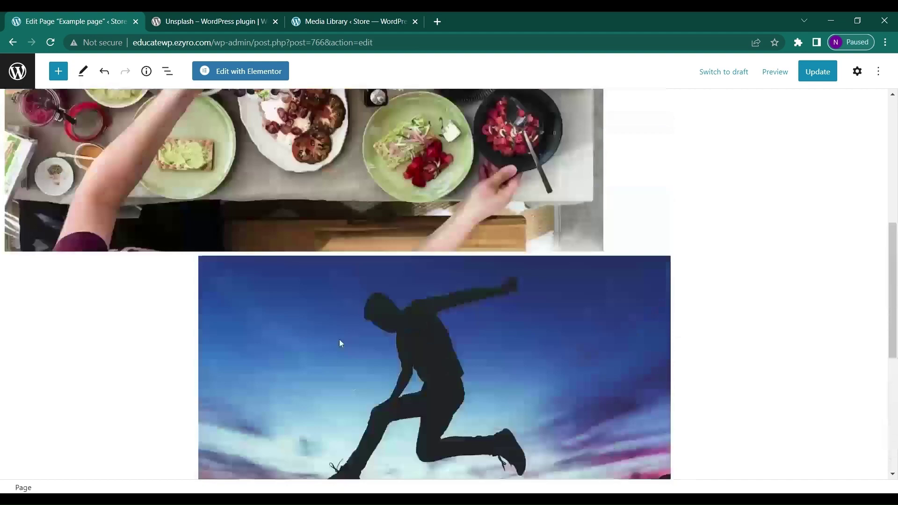
scroll(446, 285, "up", 6)
scroll(446, 286, "down", 3)
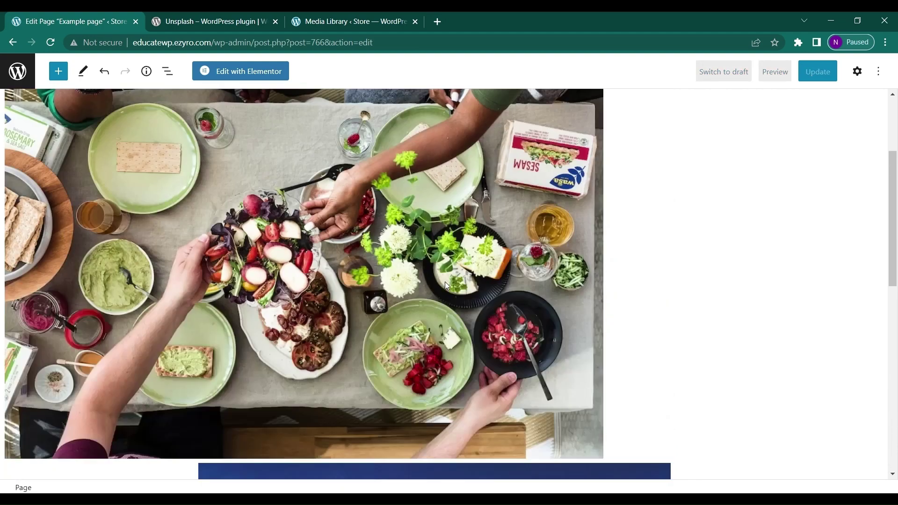
scroll(445, 282, "down", 5)
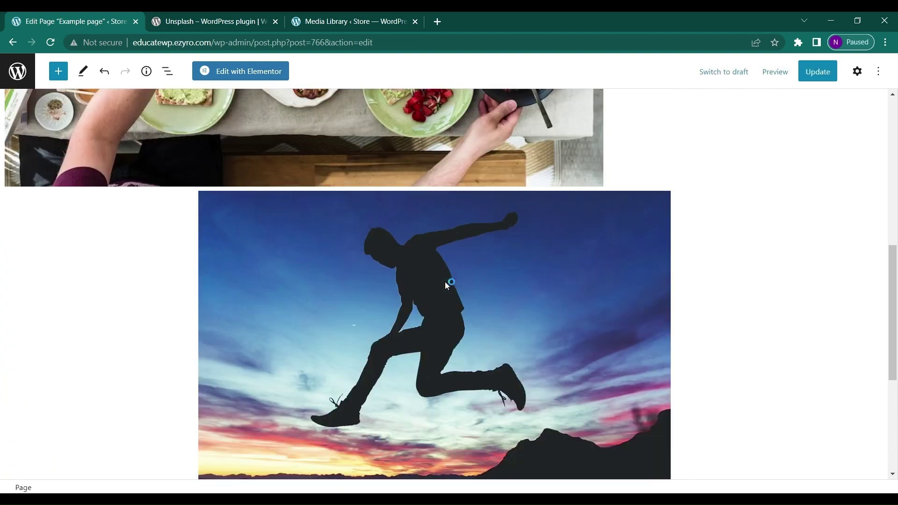
scroll(445, 281, "down", 1)
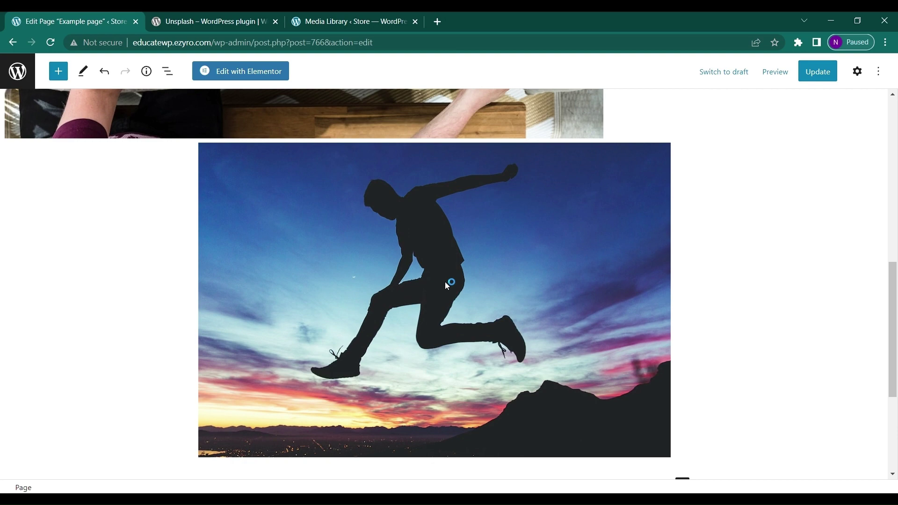
scroll(445, 281, "up", 8)
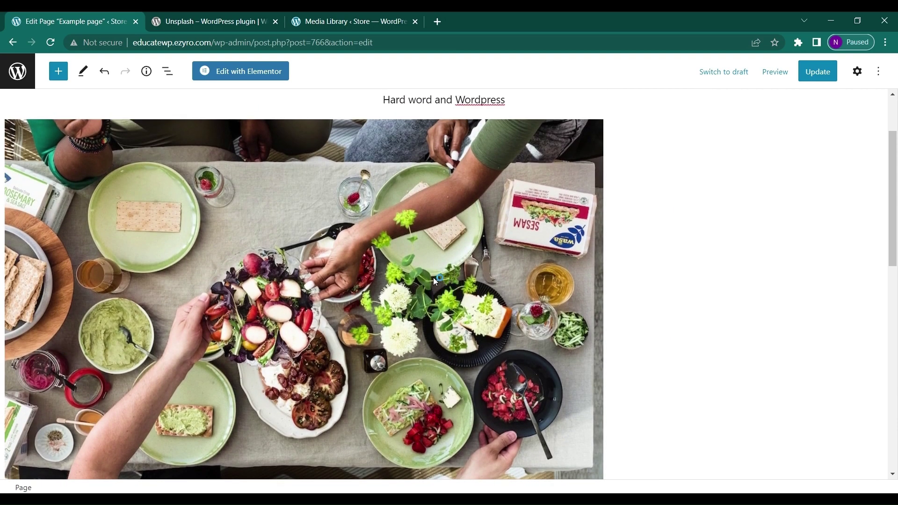